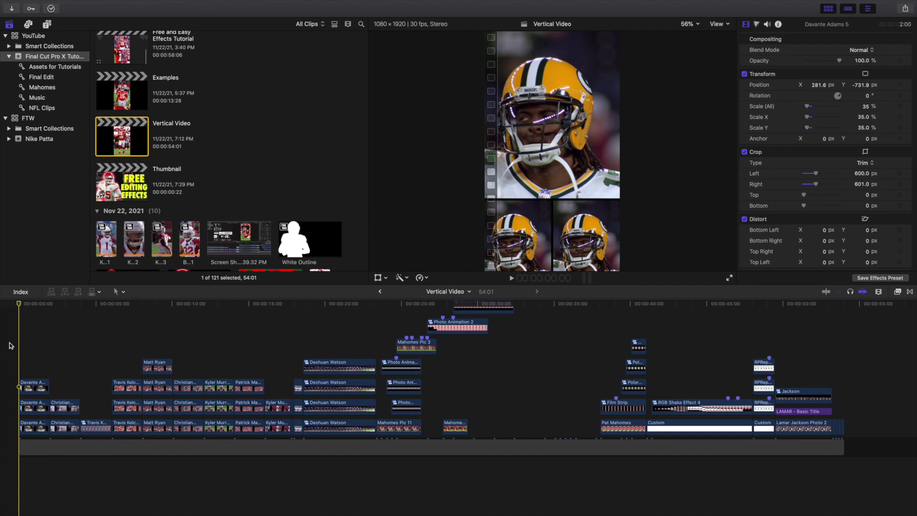
# Step: Play and review the Vertical Video split-screen sections from the opening clip through the Deshuan Watson clips
pyautogui.press('space')
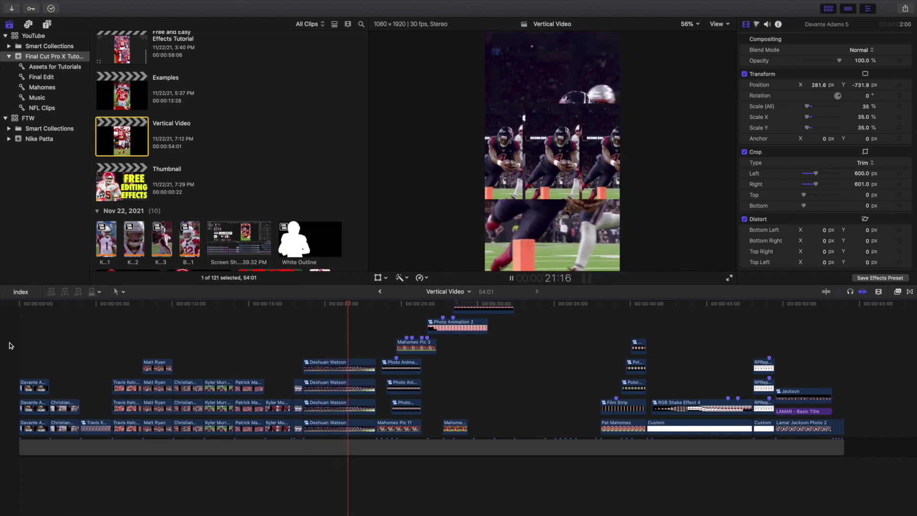
pyautogui.press('Home')
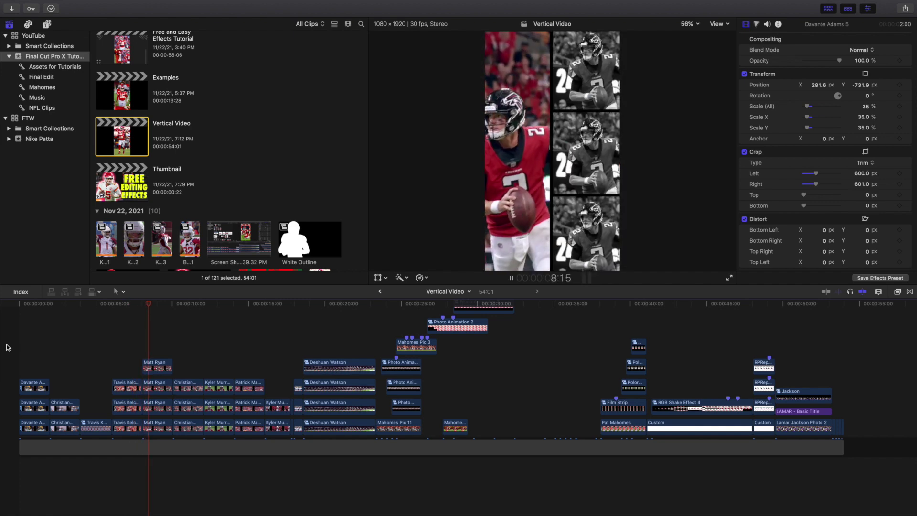
pyautogui.press('space')
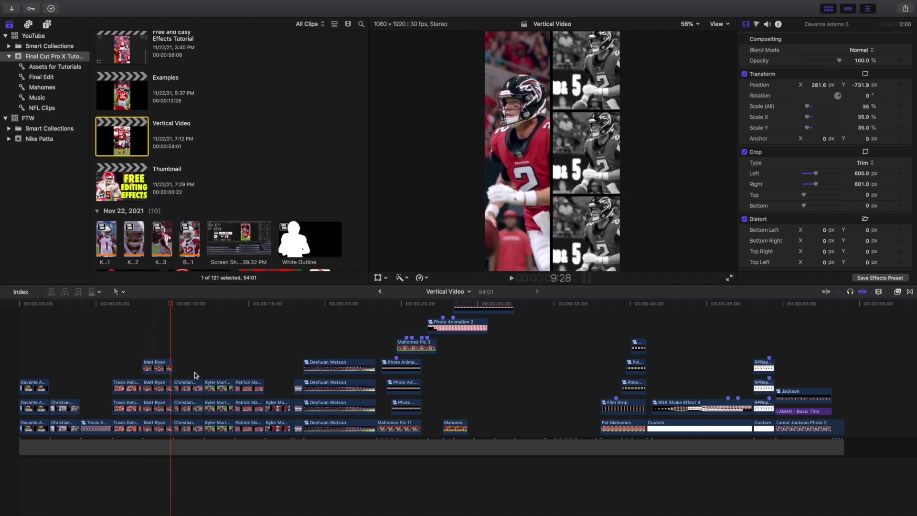
pyautogui.click(182, 366)
pyautogui.click(216, 367)
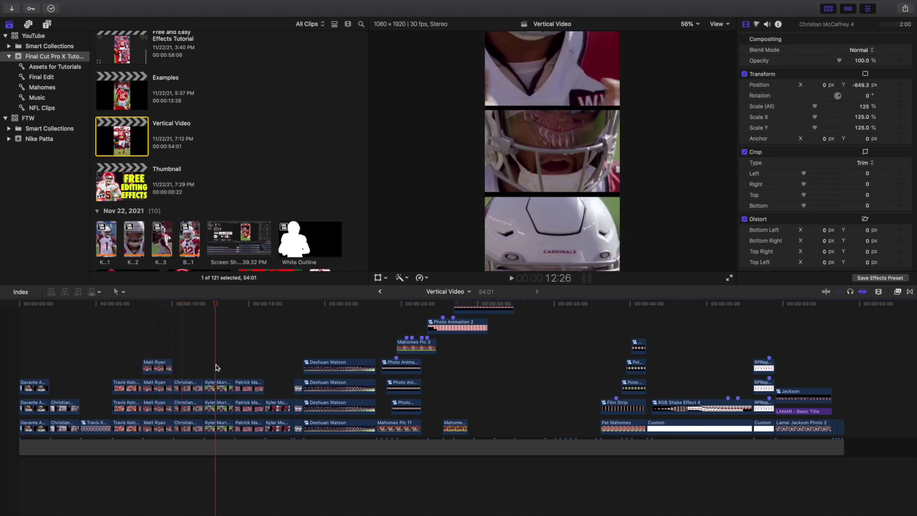
pyautogui.click(253, 365)
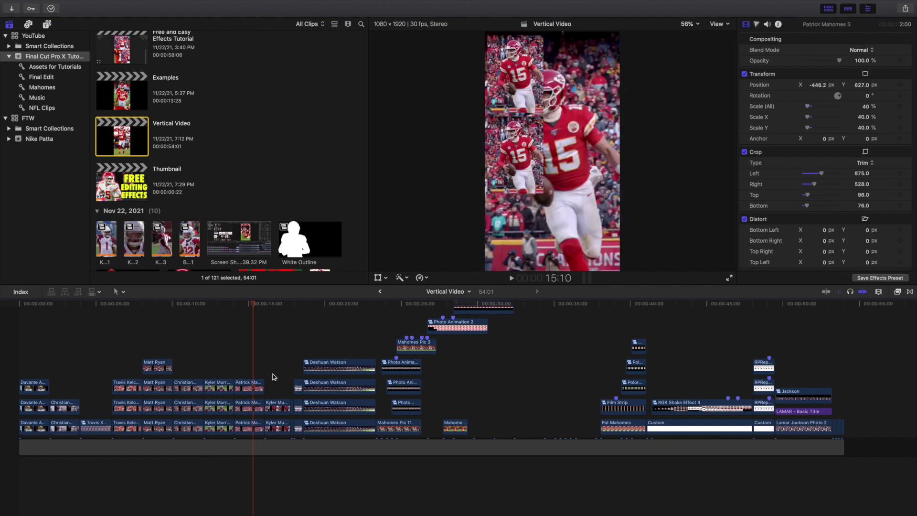
pyautogui.click(274, 376)
pyautogui.click(290, 369)
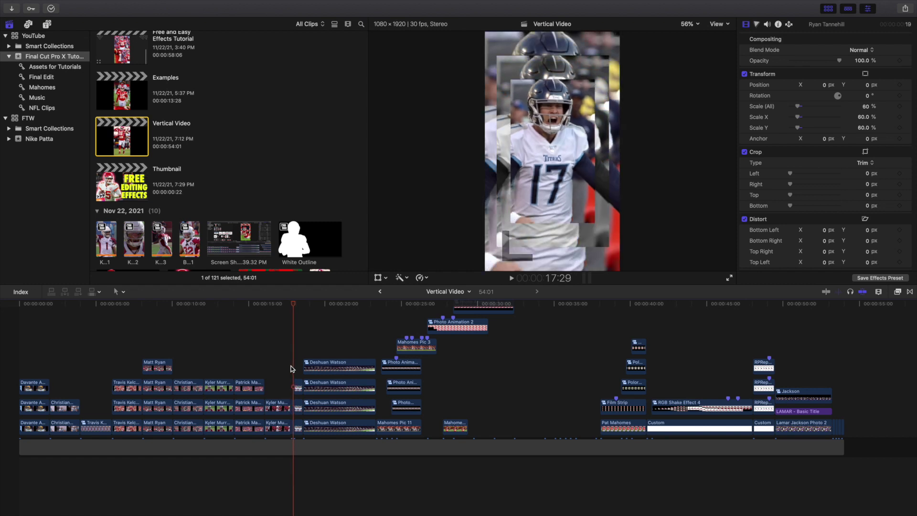
pyautogui.click(330, 352)
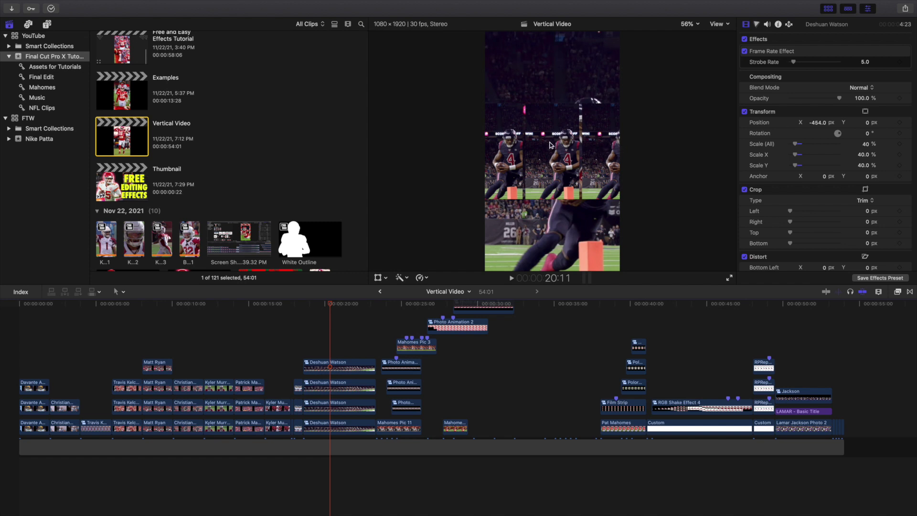
# Step: Examine the layered photo animation section that begins at the Mahomes Pic 11 clip
pyautogui.scroll(2, 480, 339)
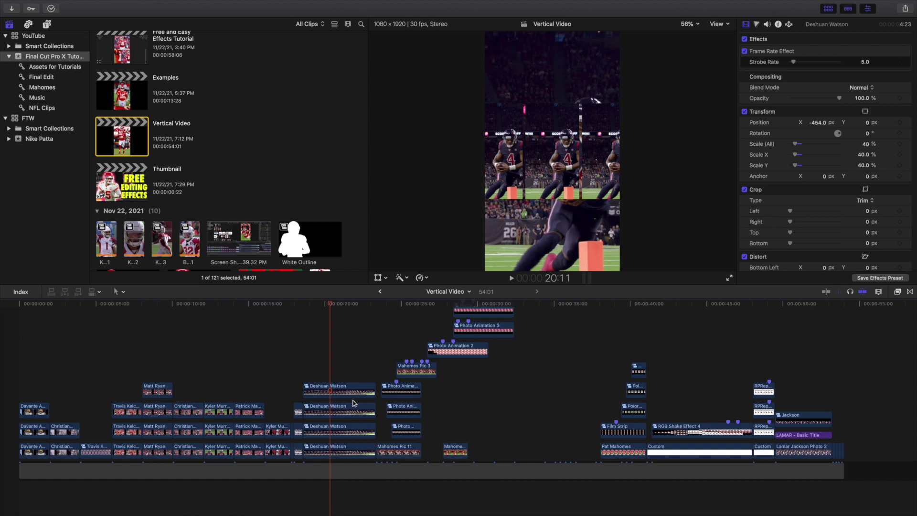
pyautogui.hscroll(3, 370, 397)
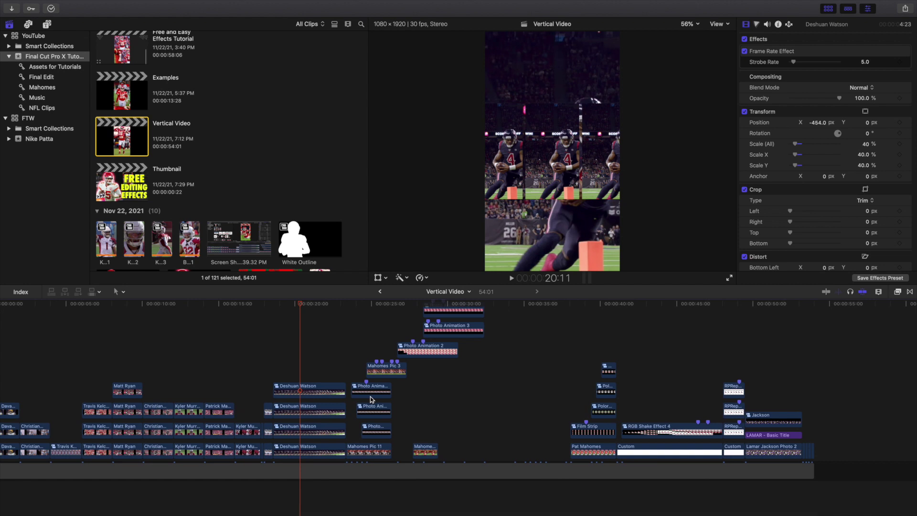
pyautogui.click(349, 354)
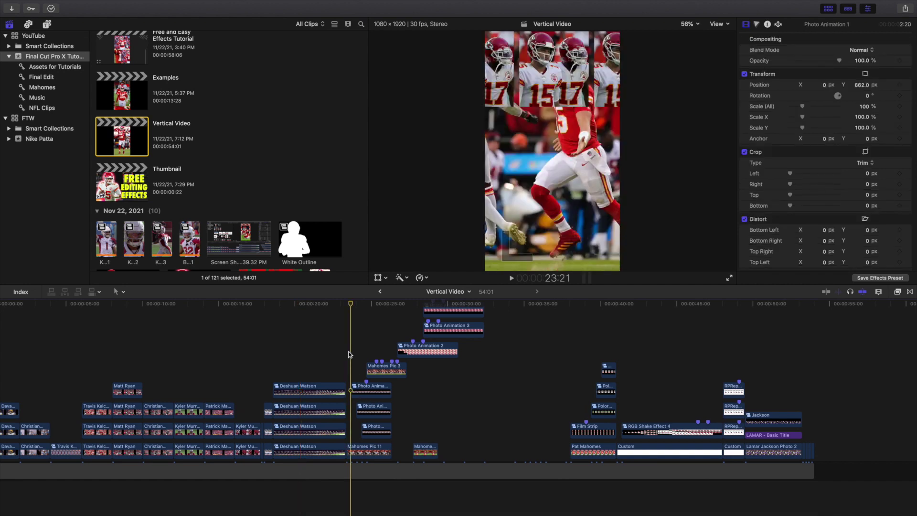
pyautogui.press('super+equal')
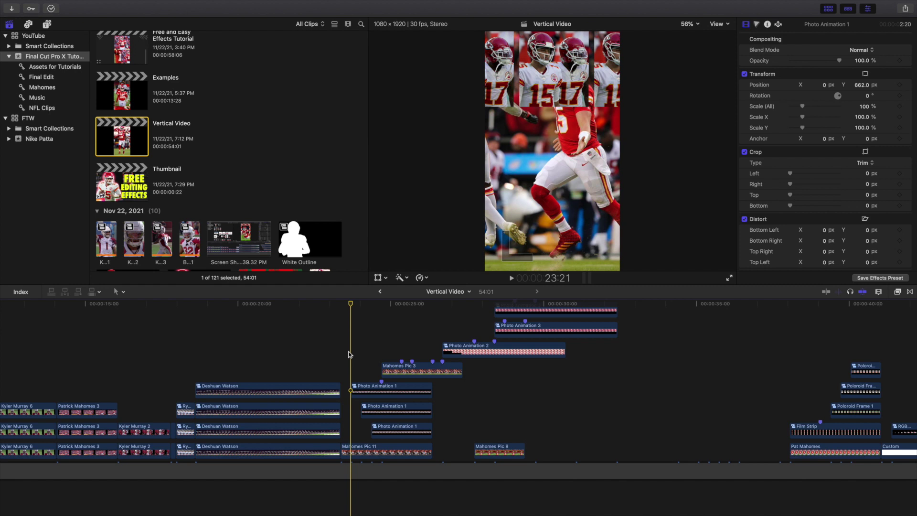
pyautogui.click(339, 356)
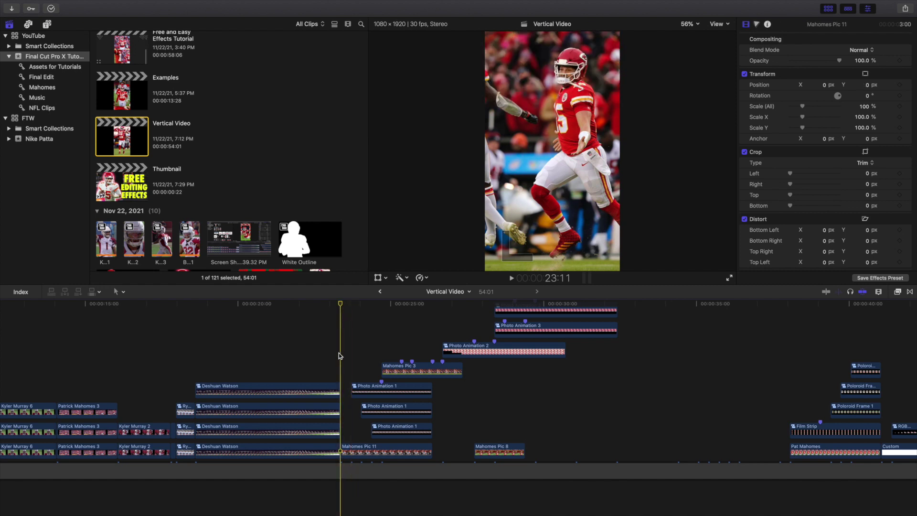
pyautogui.hscroll(3, 374, 355)
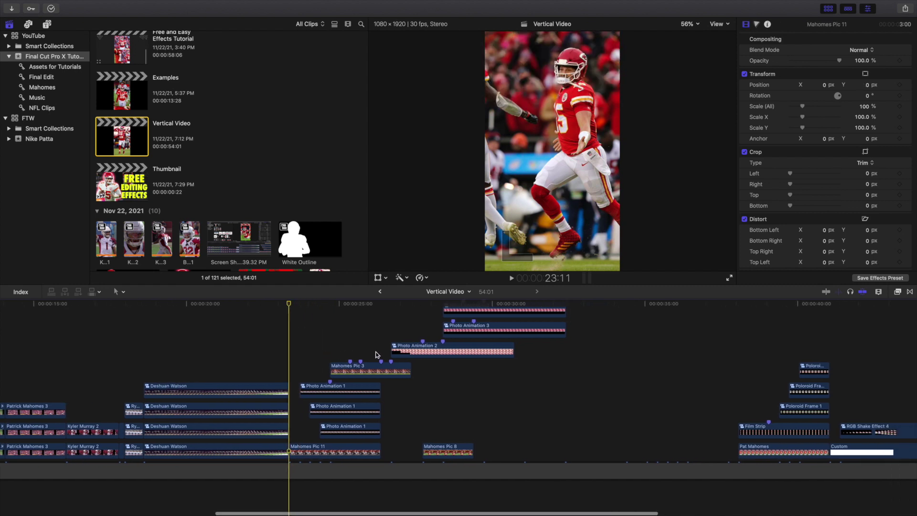
# Step: Skim the sneaker outline and Lamar Jackson title sections, and return the playhead to the timeline start
pyautogui.click(826, 291)
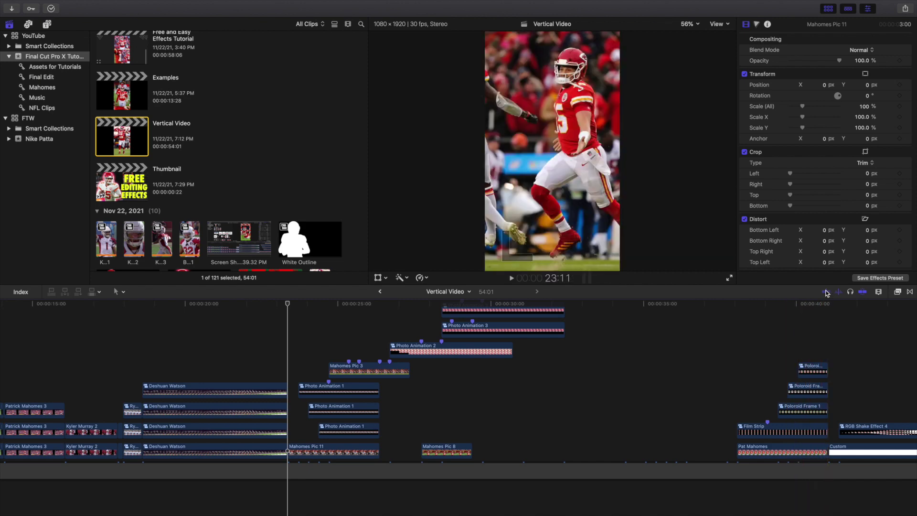
pyautogui.hscroll(10, 829, 362)
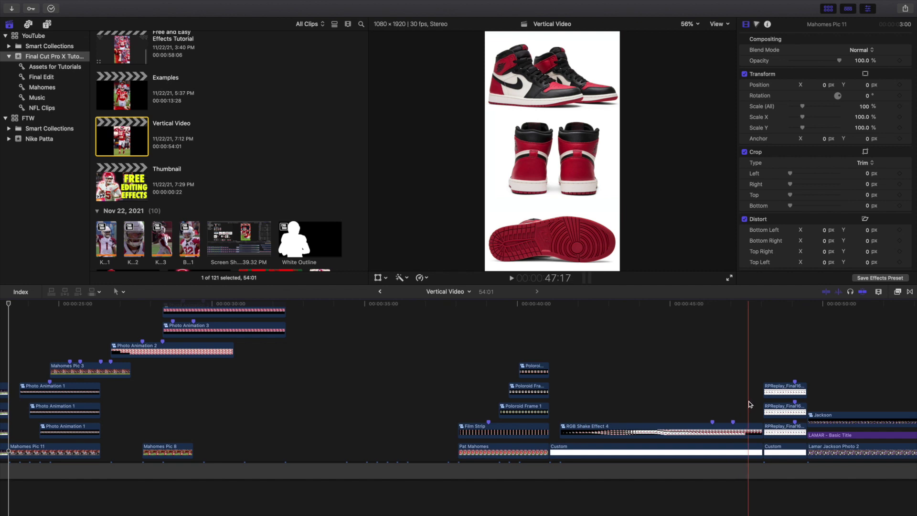
pyautogui.hscroll(5, 716, 392)
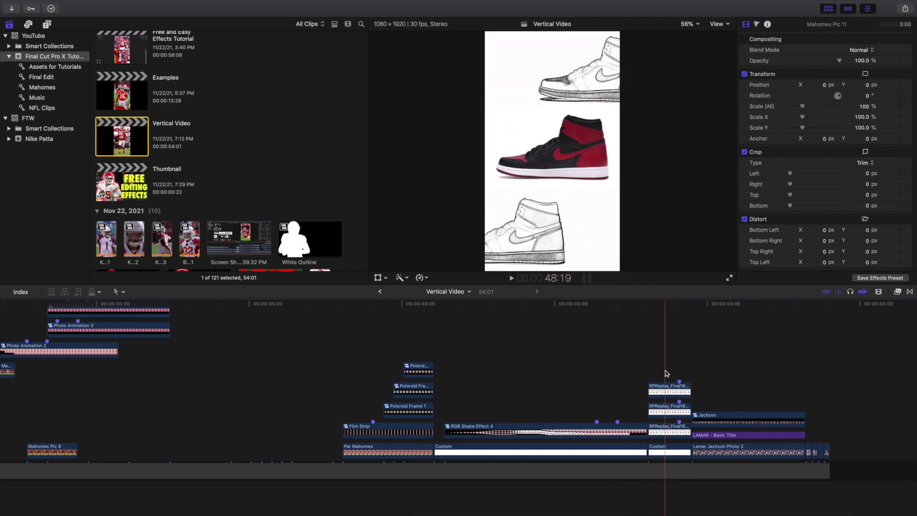
pyautogui.click(667, 389)
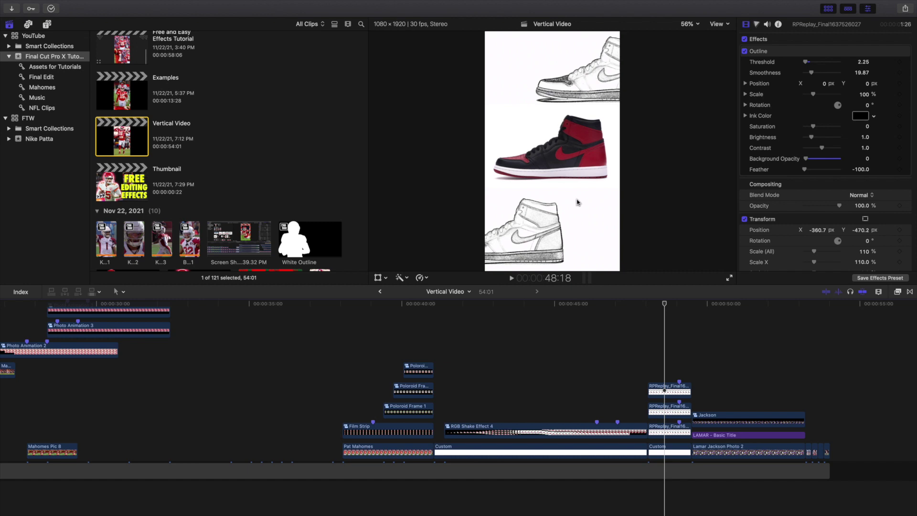
pyautogui.click(650, 323)
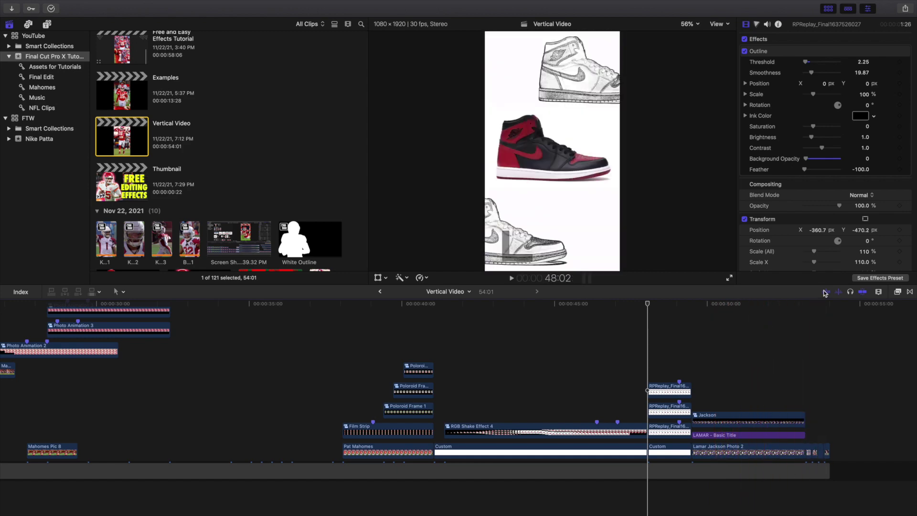
pyautogui.click(721, 357)
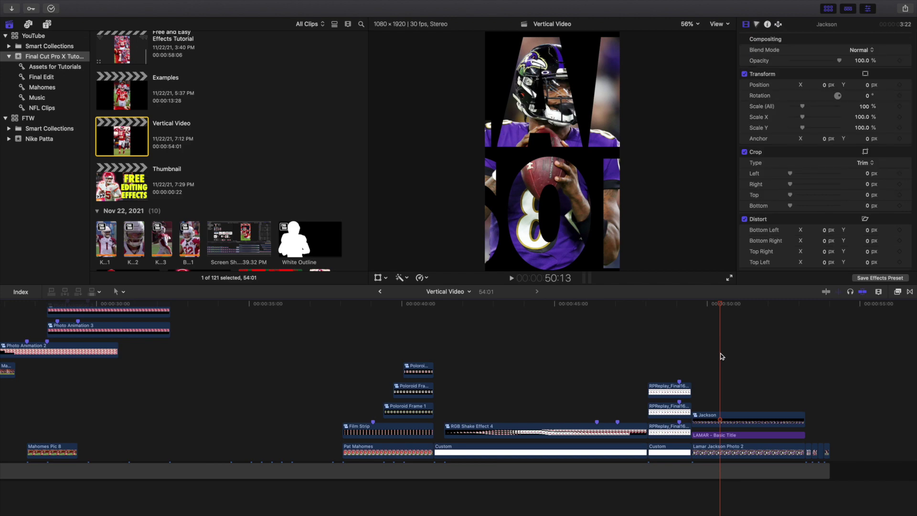
pyautogui.hotkey('shift', 'z')
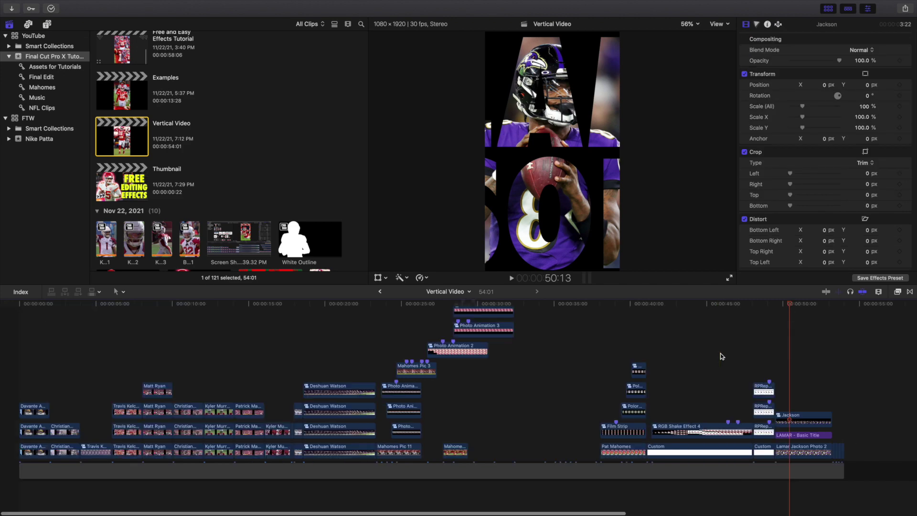
pyautogui.click(5, 375)
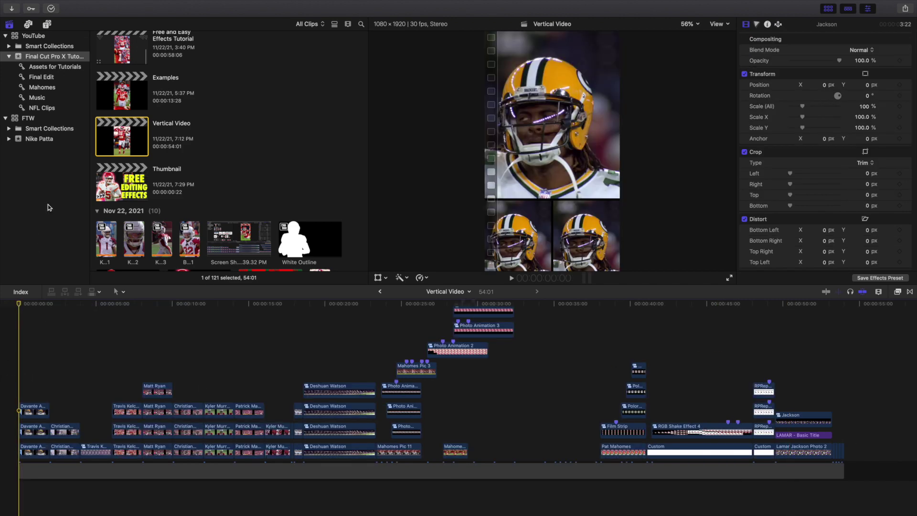
# Step: Open the Examples project and place the playhead 9 frames into the Kyler Murray 5 clip
pyautogui.doubleClick(110, 98)
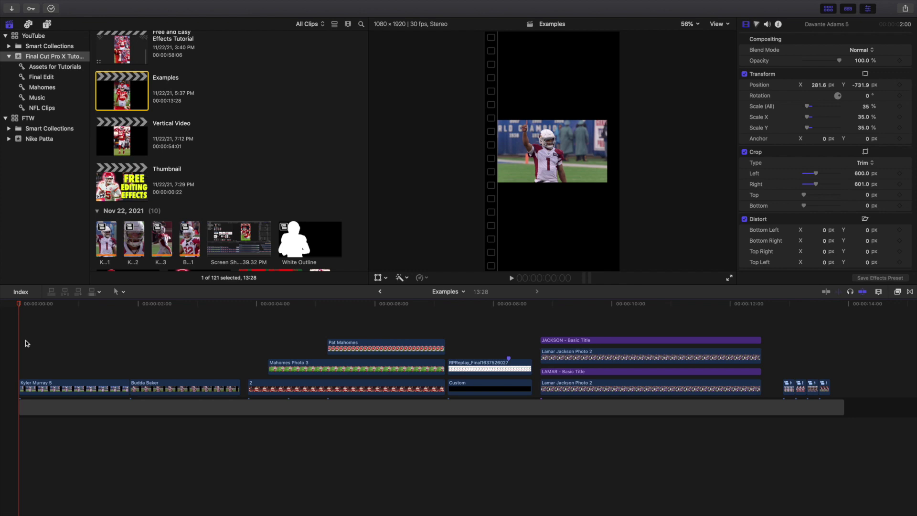
pyautogui.click(53, 355)
pyautogui.press('super+equal')
pyautogui.press('super+equal')
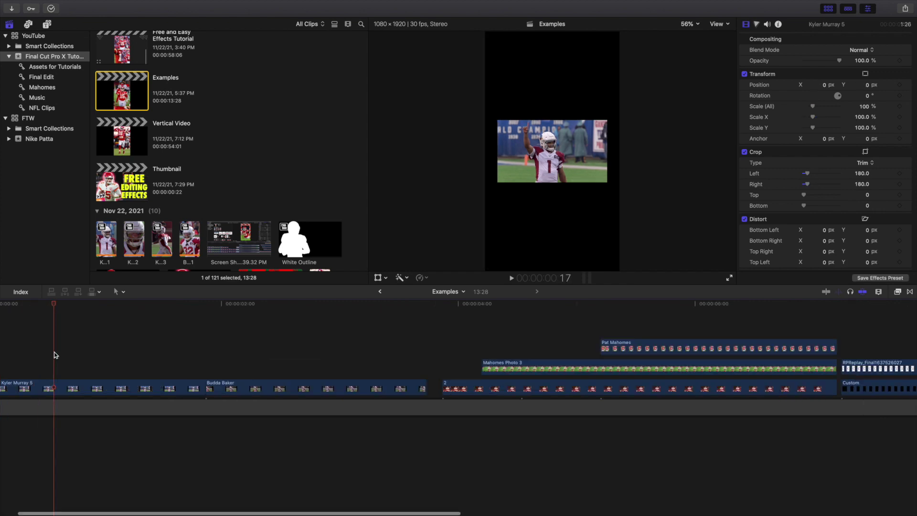
pyautogui.hscroll(1, 54, 355)
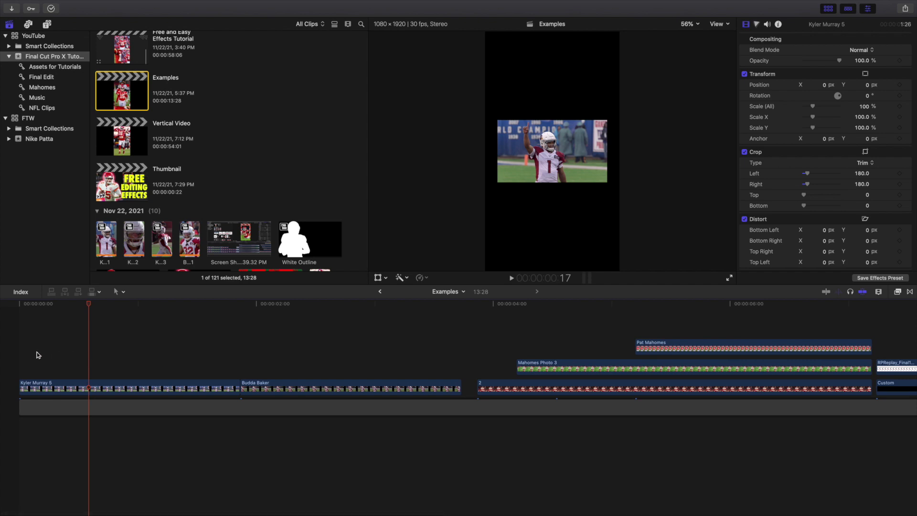
pyautogui.click(21, 354)
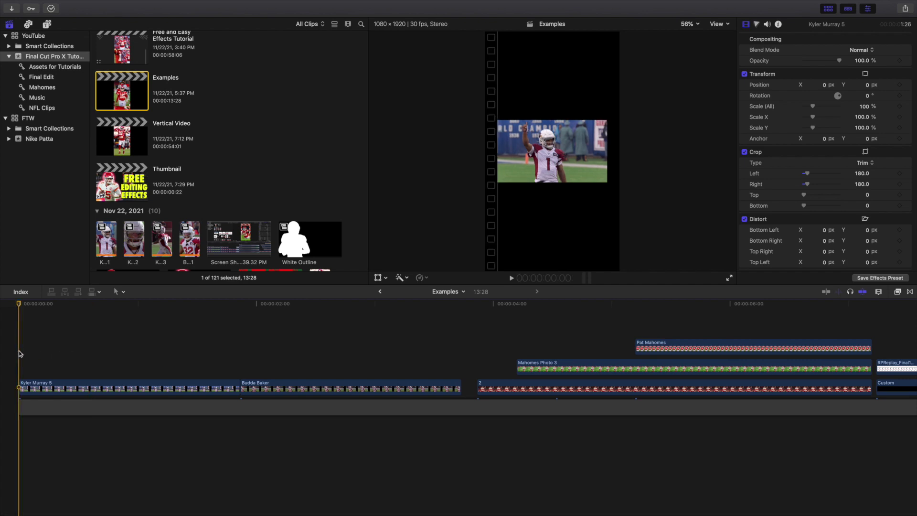
pyautogui.click(57, 355)
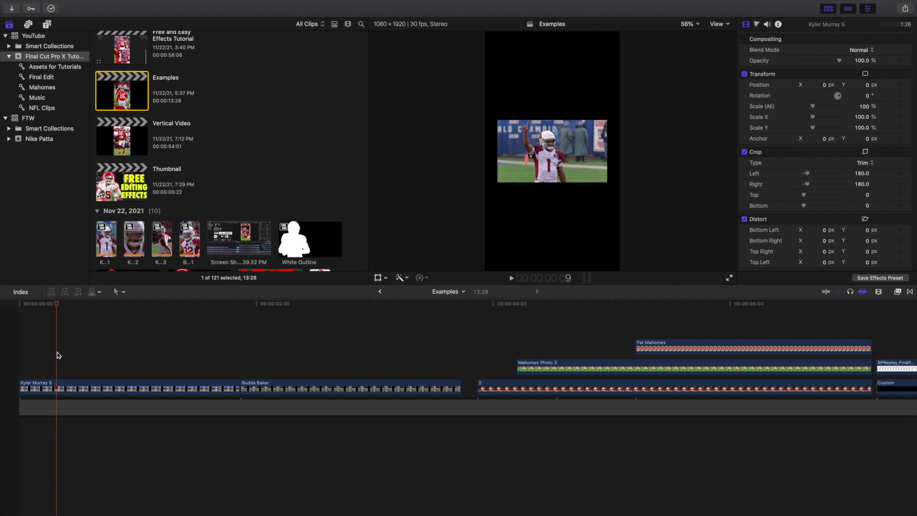
# Step: With the horizon overlay shown in the viewer, scale the Kyler Murray 5 clip to 217% and set its Y position to 529 px
pyautogui.click(72, 385)
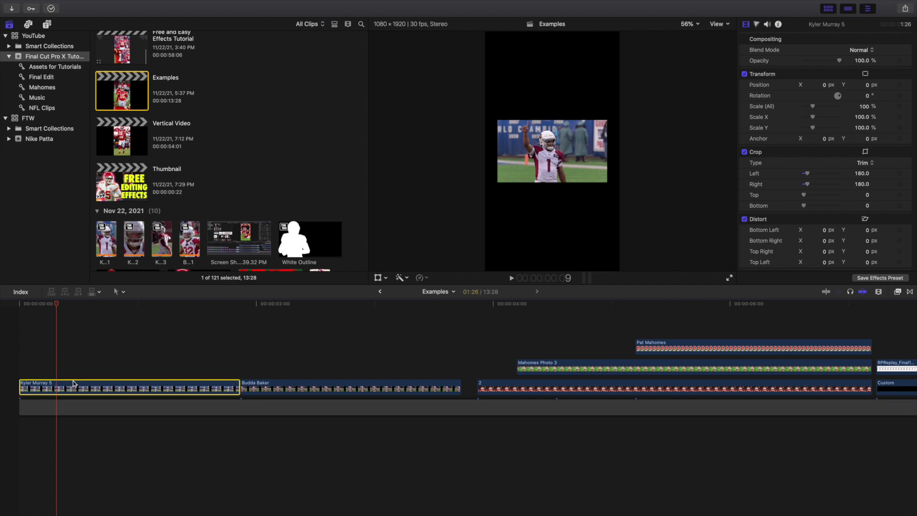
pyautogui.click(719, 24)
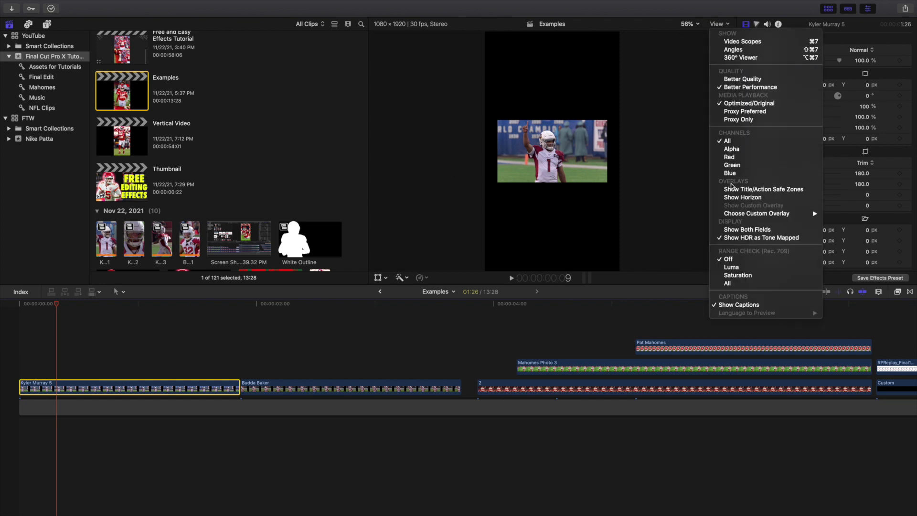
pyautogui.click(738, 197)
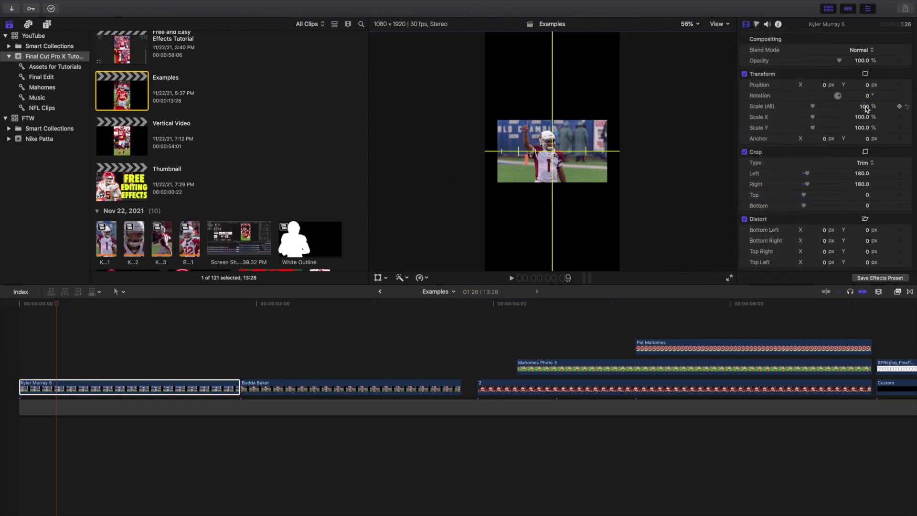
pyautogui.moveTo(866, 109); pyautogui.dragTo(868, 87)
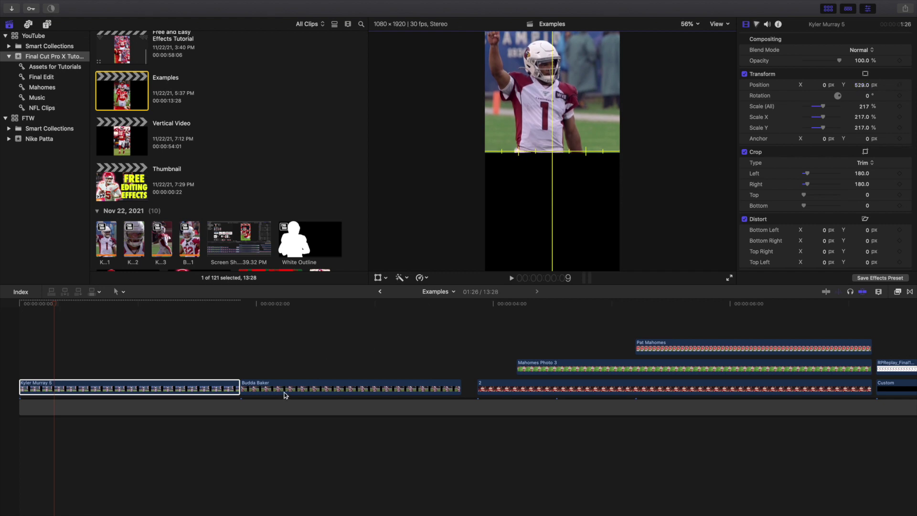
# Step: Duplicate the Kyler Murray 5 clip directly above the original and set the copy's Y position to -532.1 px
pyautogui.click(88, 387)
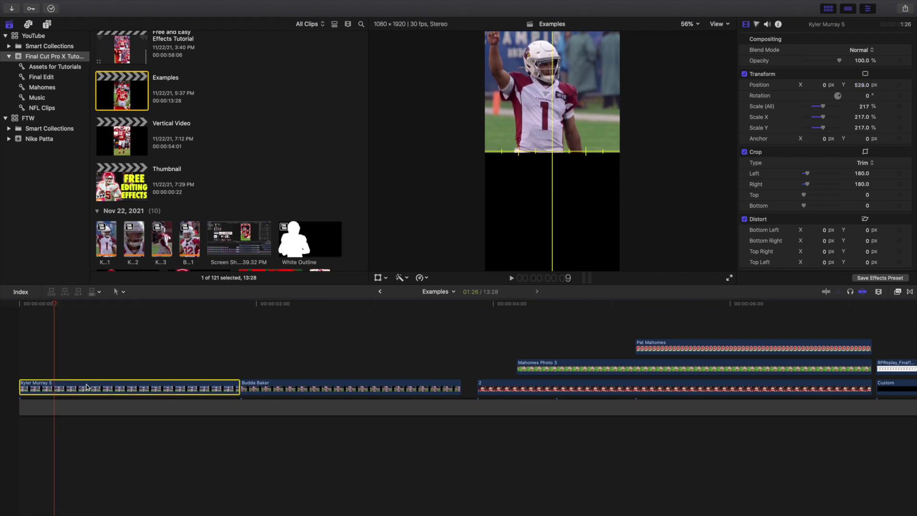
pyautogui.moveTo(86, 390); pyautogui.dragTo(88, 372)
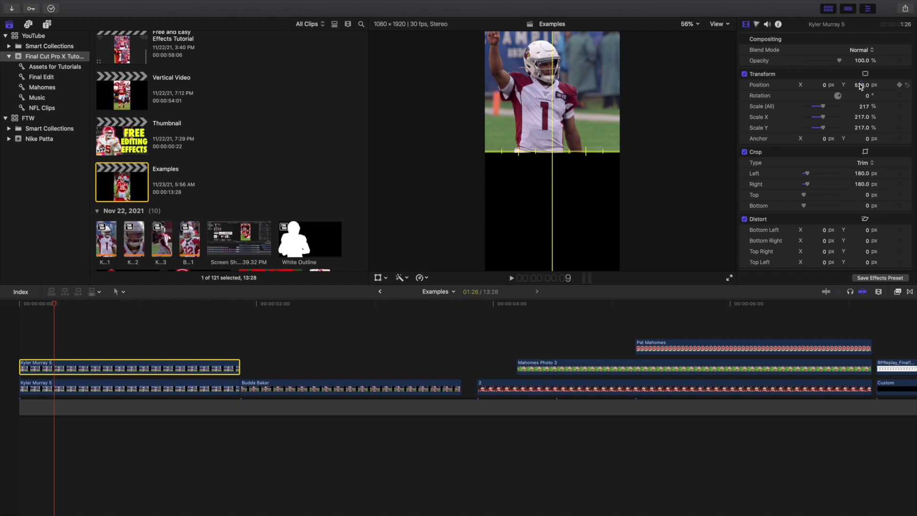
pyautogui.moveTo(861, 86)
pyautogui.mouseDown()
pyautogui.moveTo(821, 86)
pyautogui.moveTo(860, 85)
pyautogui.mouseUp()
# Step: Hide the viewer's horizon overlay and select the upper Kyler Murray 5 clip
pyautogui.click(718, 24)
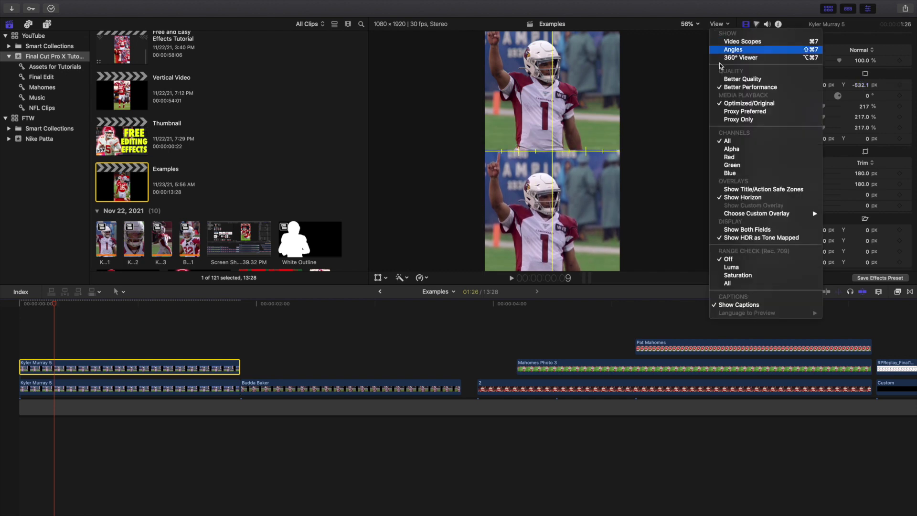
pyautogui.click(733, 199)
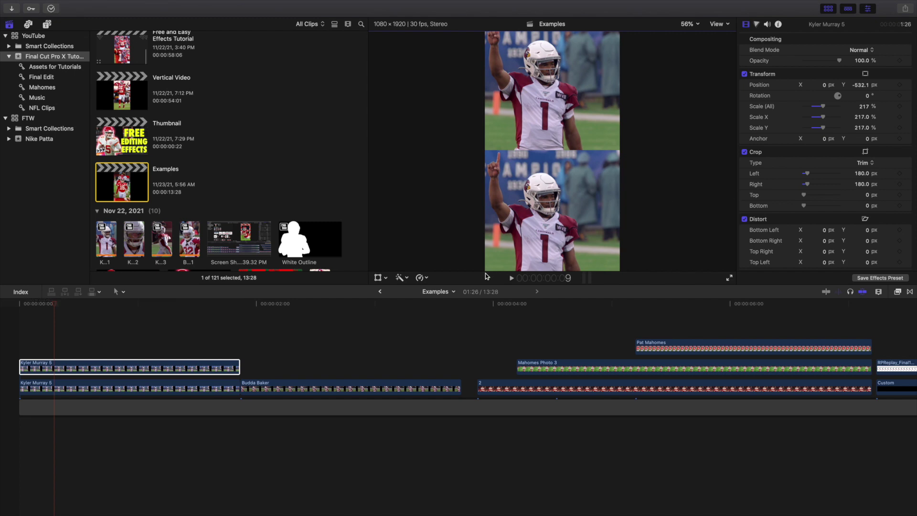
pyautogui.click(100, 367)
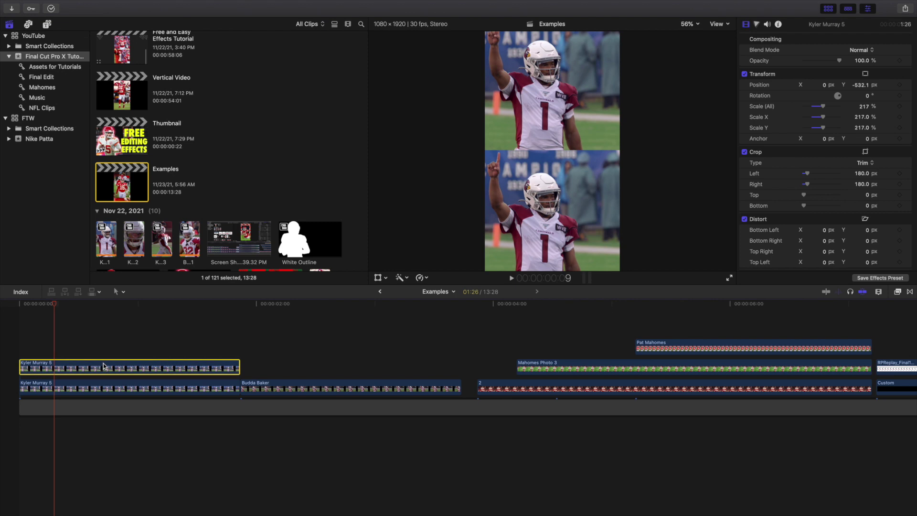
# Step: Move the Budda Baker clip above the two stacked Kyler Murray 5 clips, aligned to their start, and select it 18 frames in
pyautogui.moveTo(315, 389); pyautogui.dragTo(23, 343)
pyautogui.click(92, 333)
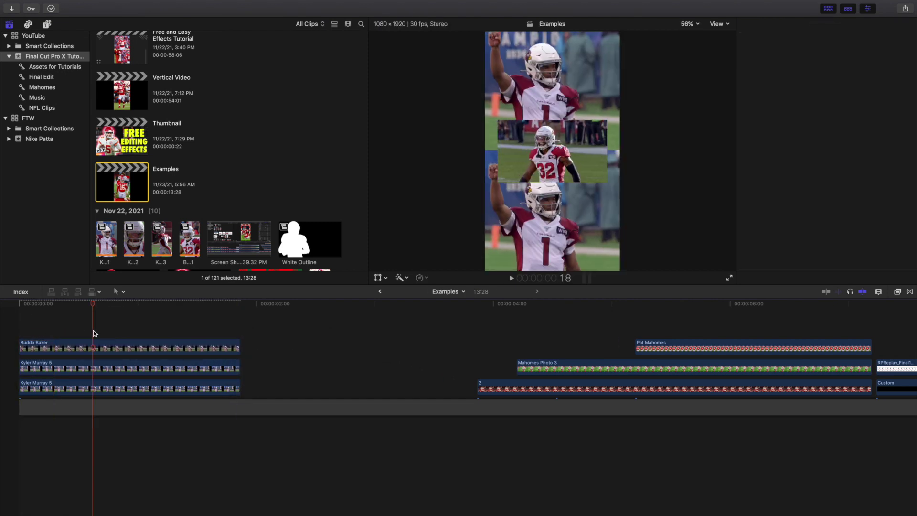
pyautogui.click(92, 344)
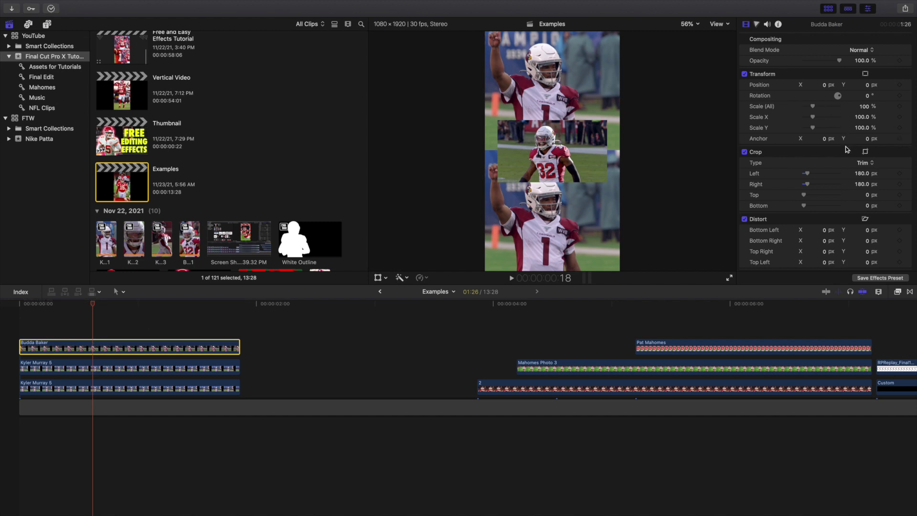
# Step: Trim the Budda Baker clip 522 px on the left and 591 px on the right, scale it to 212%, and shift it to X 45 px
pyautogui.moveTo(807, 174); pyautogui.dragTo(816, 185)
pyautogui.moveTo(863, 107)
pyautogui.mouseDown()
pyautogui.moveTo(884, 106)
pyautogui.moveTo(864, 106)
pyautogui.mouseUp()
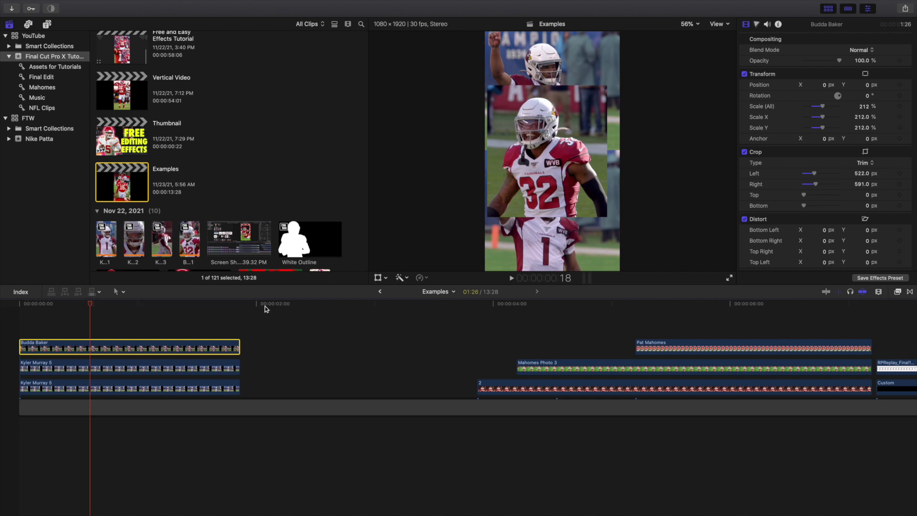
pyautogui.click(378, 278)
pyautogui.moveTo(552, 152); pyautogui.dragTo(559, 151)
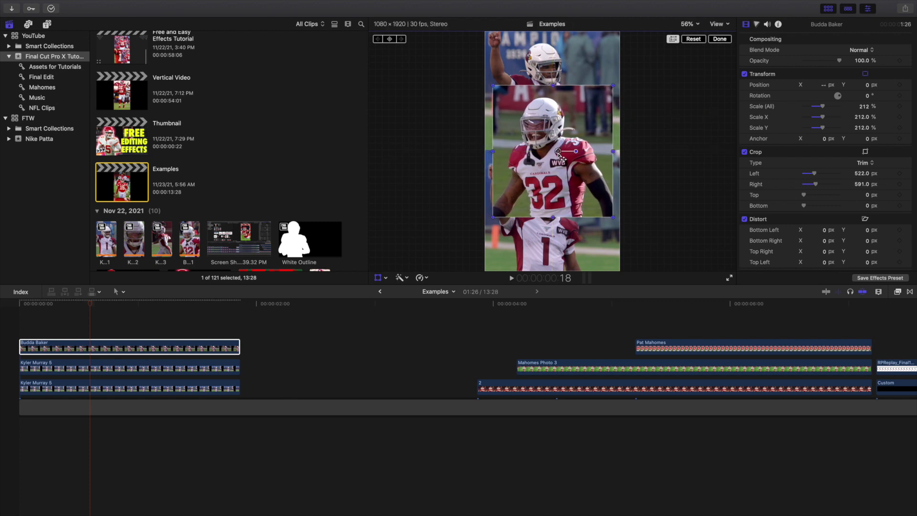
pyautogui.click(717, 40)
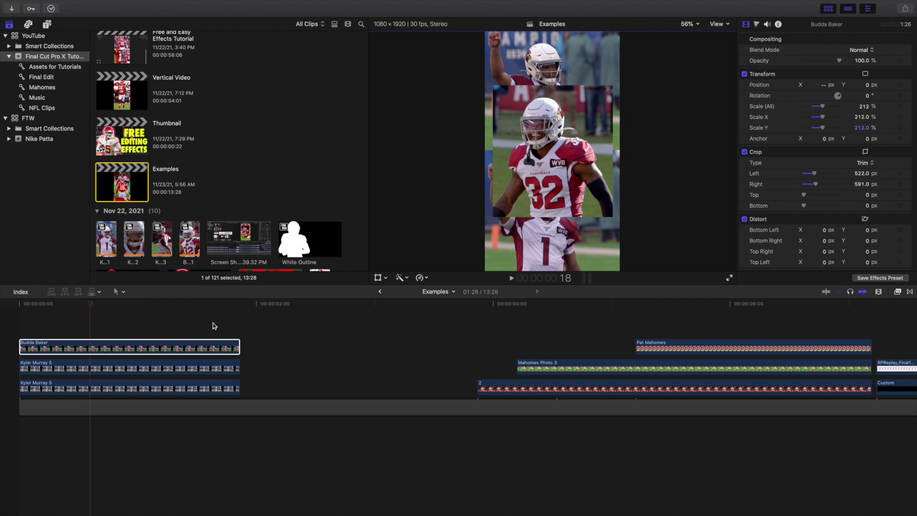
# Step: Play back the three-layer split-screen from the start of the timeline to 1:22
pyautogui.click(22, 335)
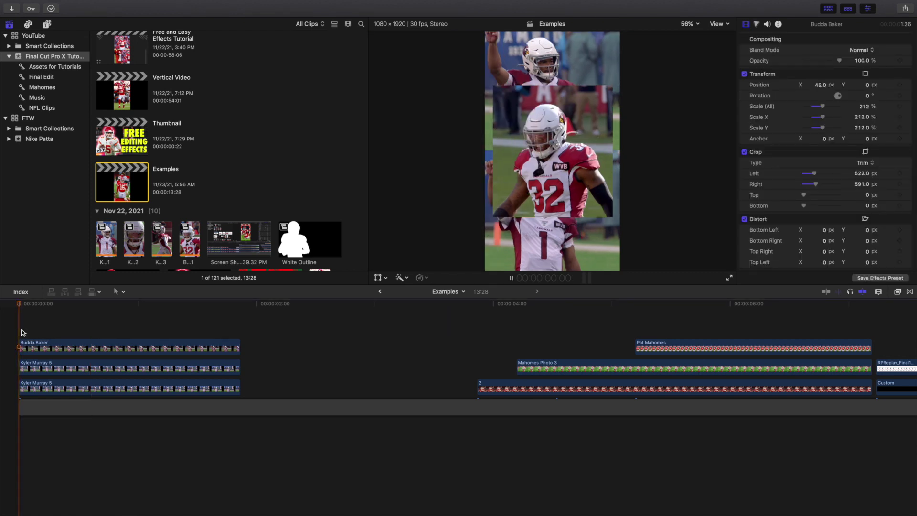
pyautogui.press('space')
pyautogui.press('space')
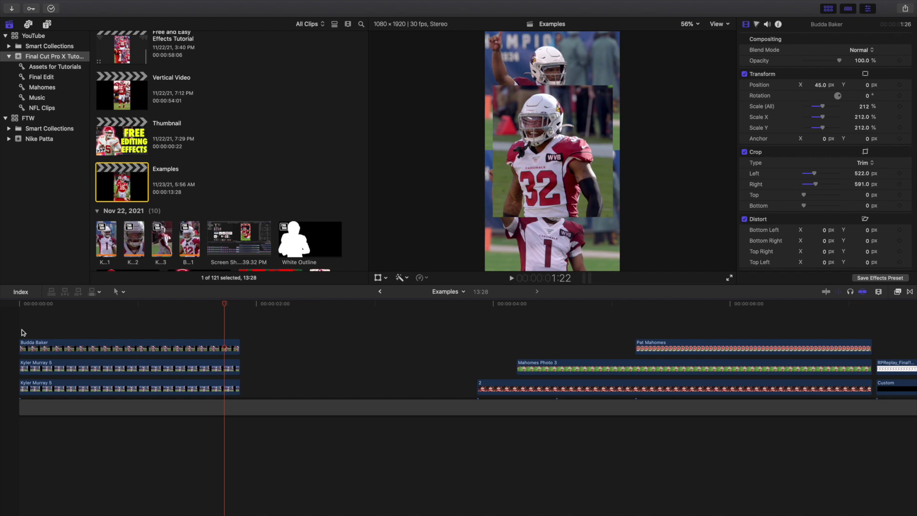
# Step: Place the playhead at the start of clip 2, at 3:26
pyautogui.hscroll(5, 403, 403)
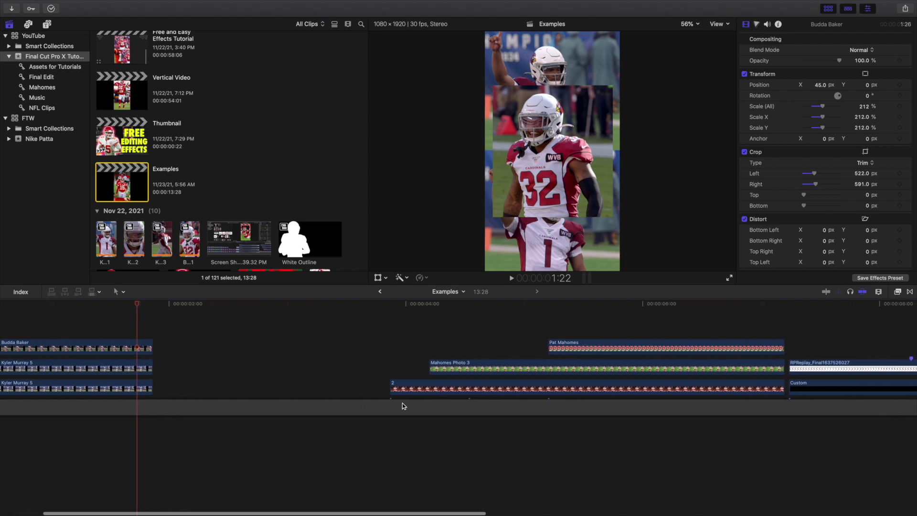
pyautogui.hscroll(2, 421, 397)
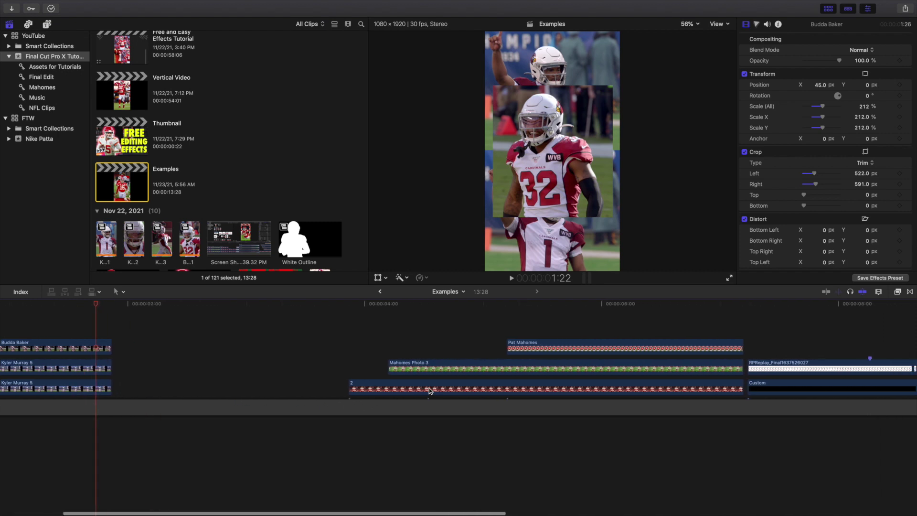
pyautogui.click(352, 355)
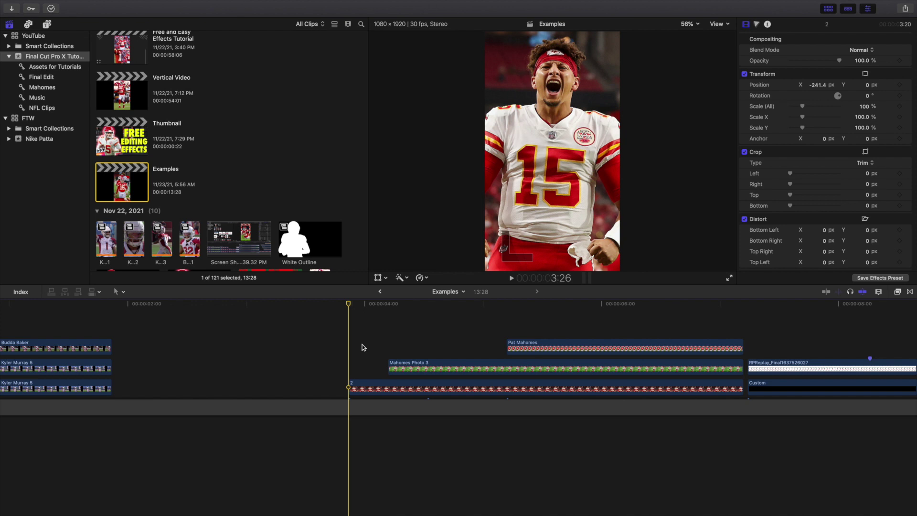
pyautogui.press('super+equal')
pyautogui.hscroll(2, 372, 347)
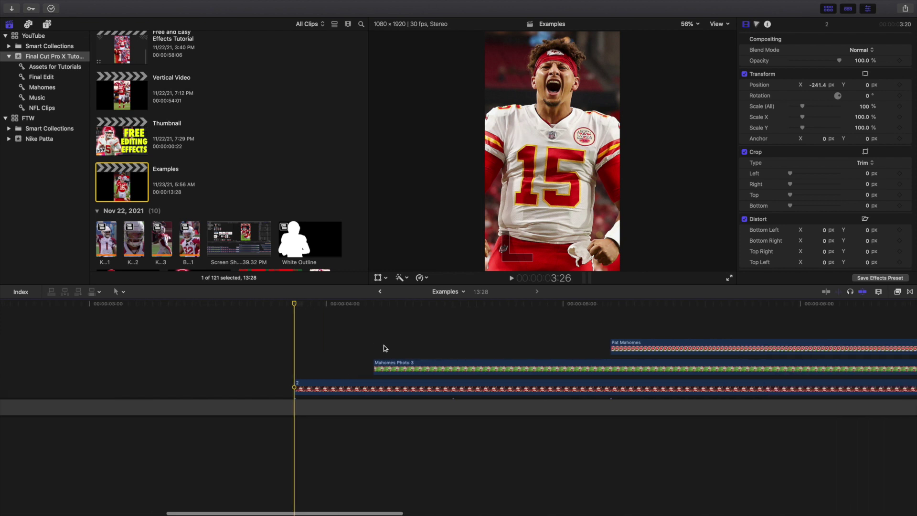
pyautogui.hscroll(1, 386, 349)
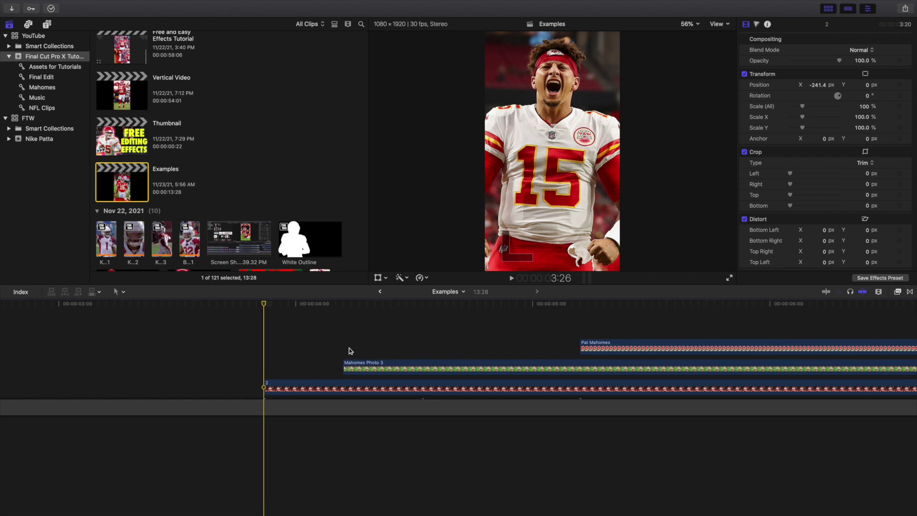
pyautogui.hscroll(1, 349, 351)
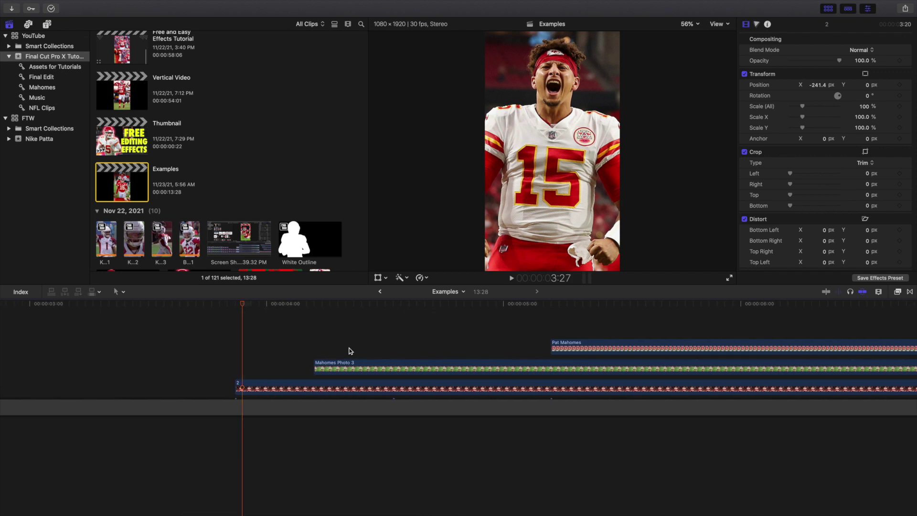
# Step: Advance the playhead frame by frame to the start of the Mahomes Photo 3 clip, at 4:06
pyautogui.press('Right')
pyautogui.press('Right')
pyautogui.press('Right')
pyautogui.press('Right')
pyautogui.press('Right')
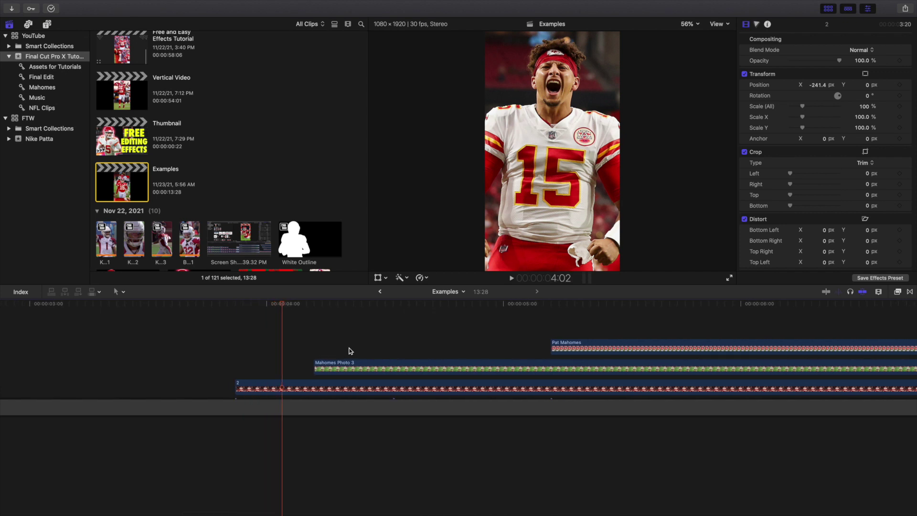
pyautogui.press('Right')
pyautogui.press('Right')
pyautogui.press('Right')
pyautogui.press('Right')
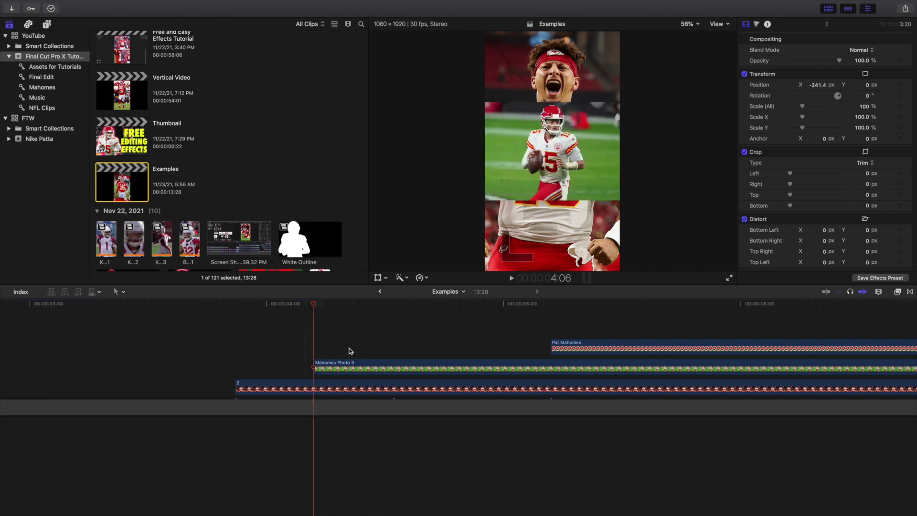
# Step: Duplicate the Mahomes Photo 3 clip directly above the original and set the upper copy's Y position to 779 px
pyautogui.click(348, 365)
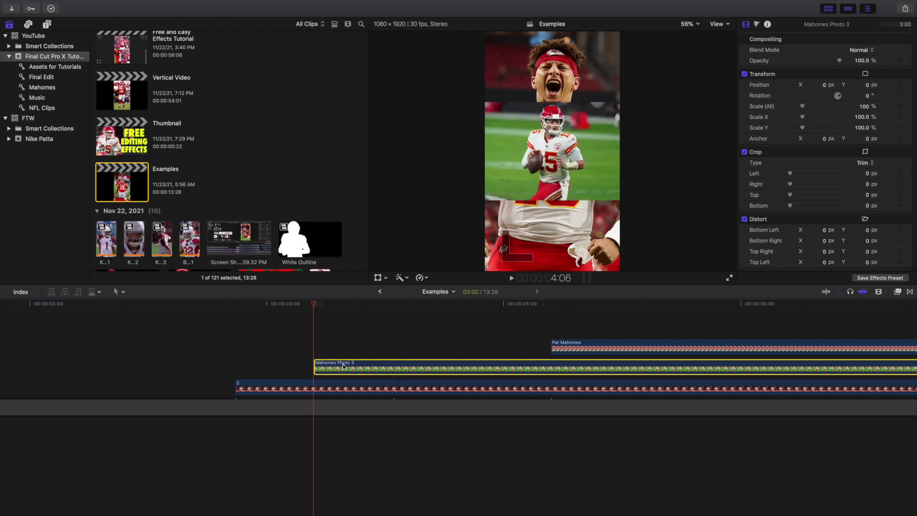
pyautogui.moveTo(345, 366); pyautogui.dragTo(345, 359)
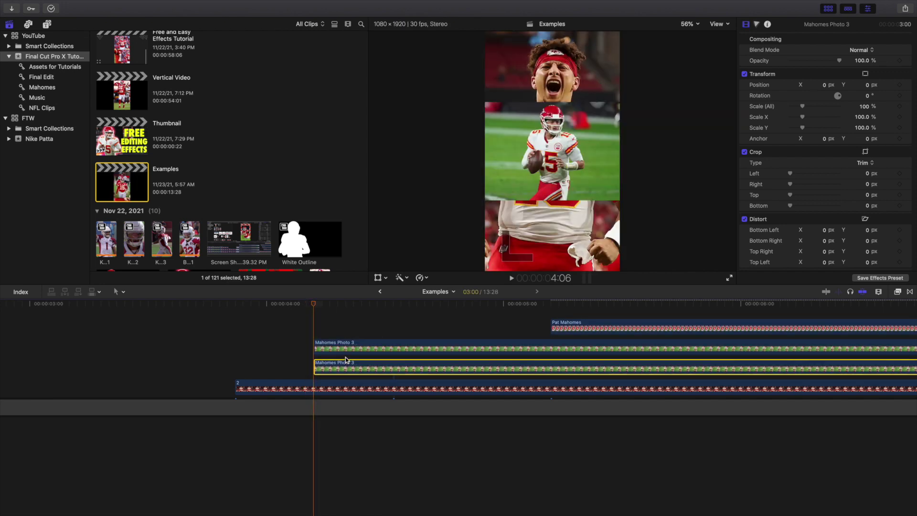
pyautogui.click(345, 349)
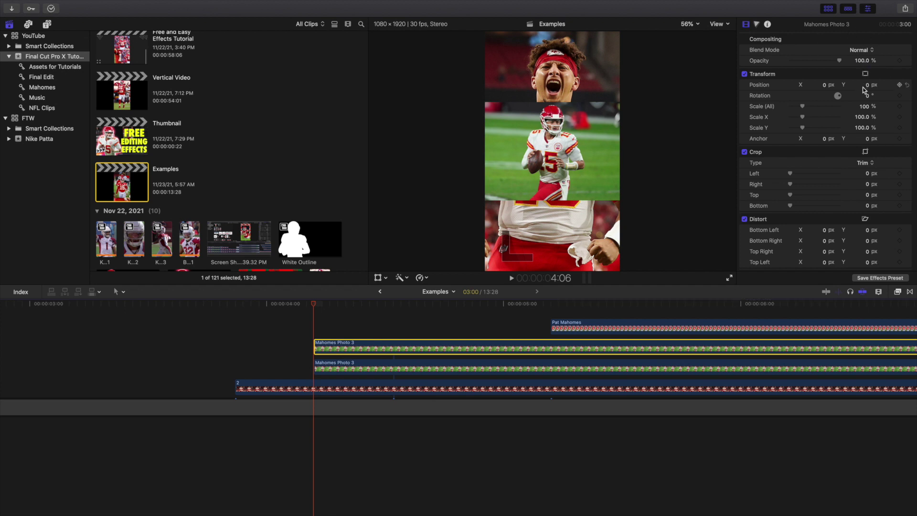
pyautogui.moveTo(866, 86); pyautogui.dragTo(894, 85)
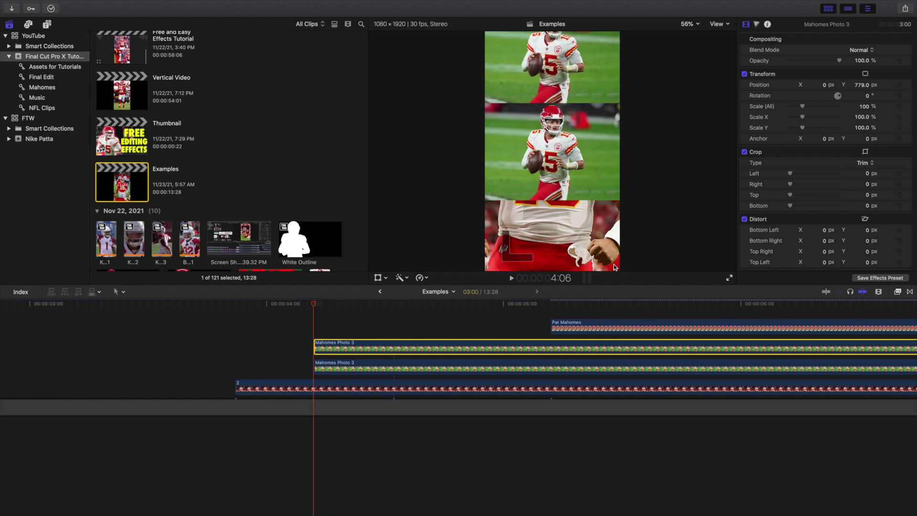
# Step: Duplicate the lower Mahomes Photo 3 clip and set the bottommost copy's Y position to -768.1 px
pyautogui.click(412, 364)
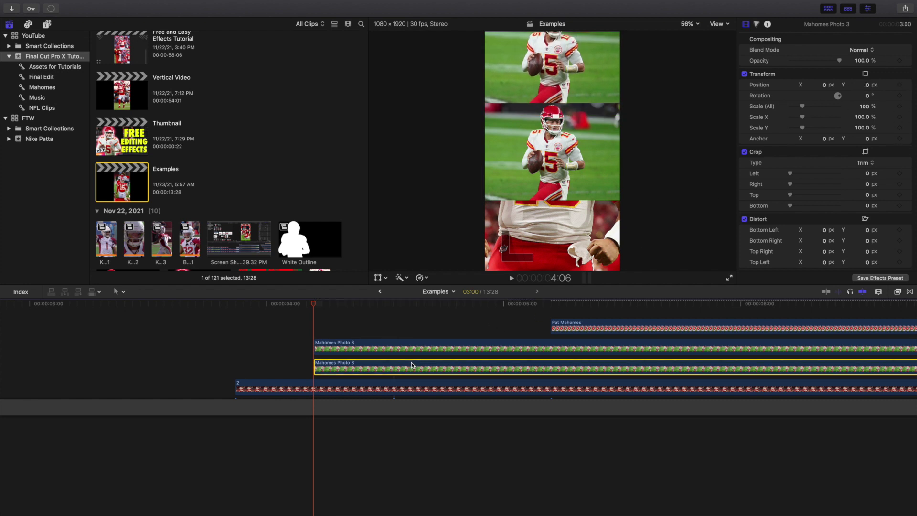
pyautogui.moveTo(411, 363)
pyautogui.mouseDown()
pyautogui.moveTo(414, 380)
pyautogui.moveTo(413, 365)
pyautogui.mouseUp()
pyautogui.moveTo(867, 85); pyautogui.dragTo(867, 87)
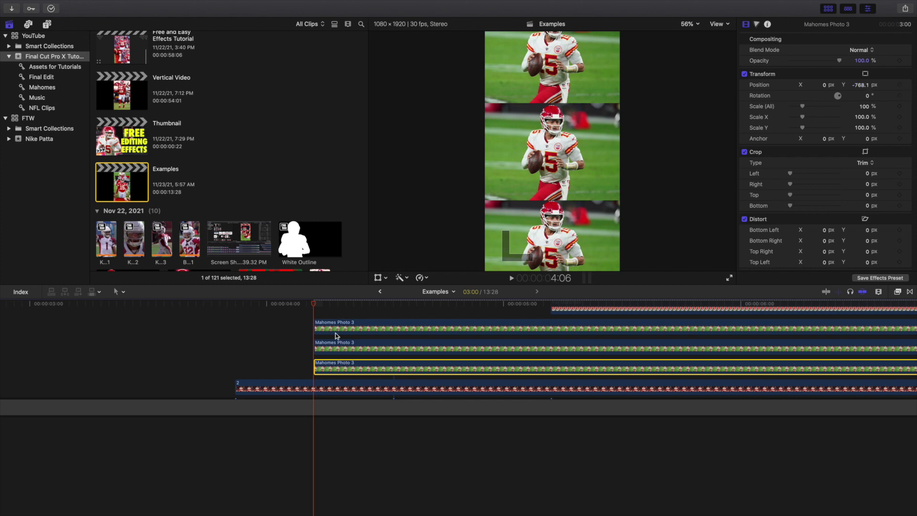
# Step: Trim the start of the middle Mahomes Photo 3 clip to 4:16, ten frames after the upper copy begins
pyautogui.scroll(2, 329, 339)
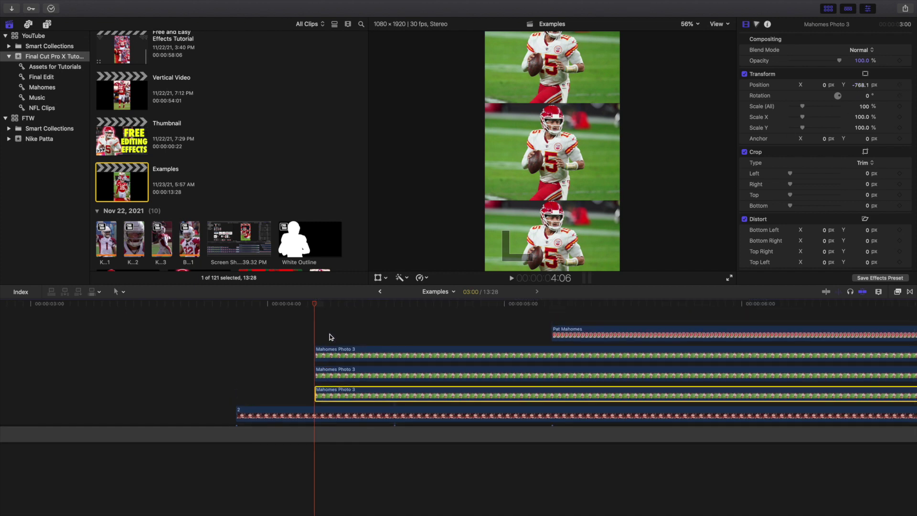
pyautogui.click(316, 337)
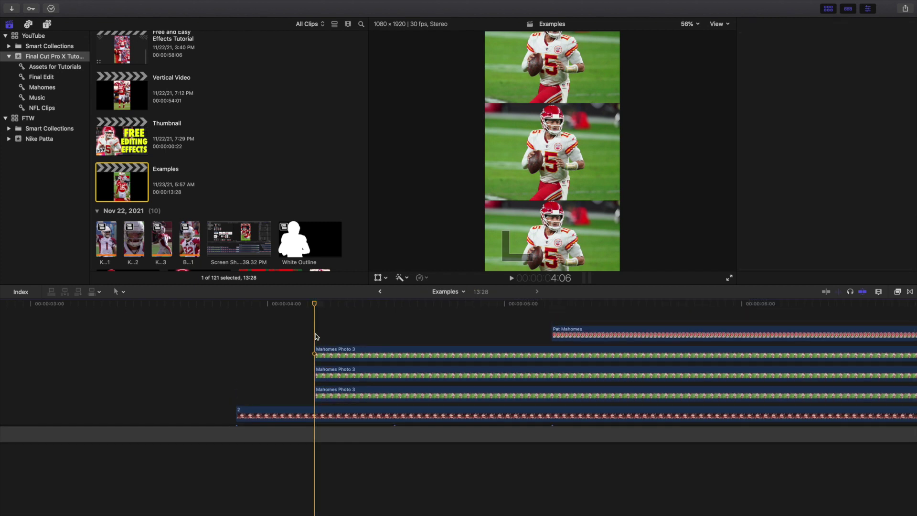
pyautogui.press('l')
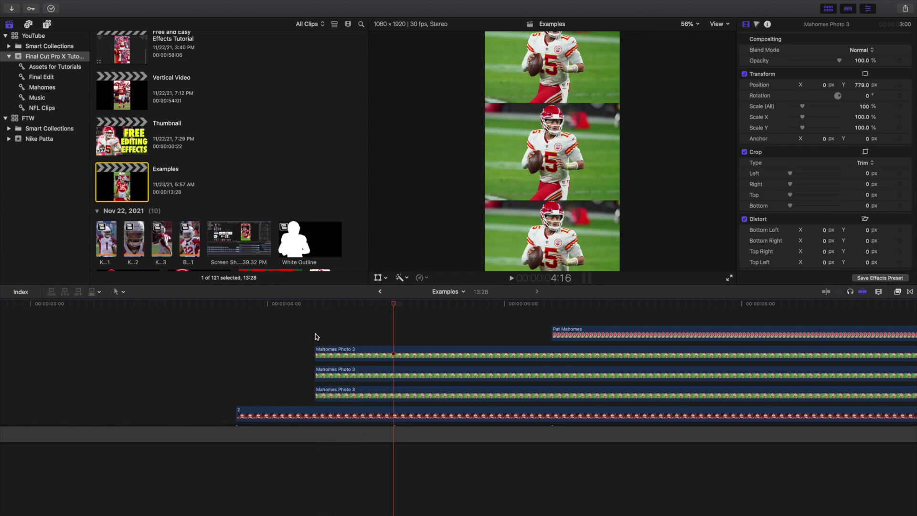
pyautogui.press('k')
pyautogui.click(394, 378)
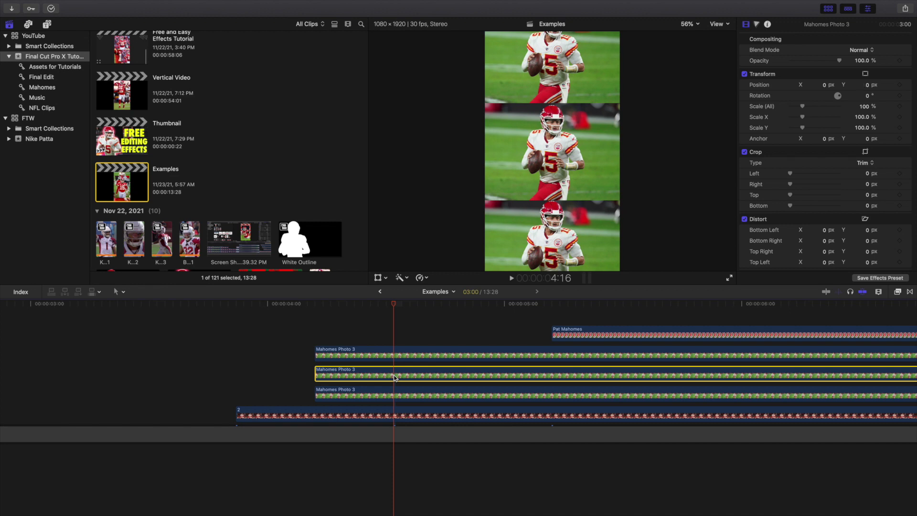
pyautogui.hotkey('alt', '[')
# Step: Trim the start of the lowest Mahomes Photo 3 clip to 4:26, ten frames after the middle copy begins
pyautogui.press('Right')
pyautogui.press('Right')
pyautogui.press('Right')
pyautogui.press('Right')
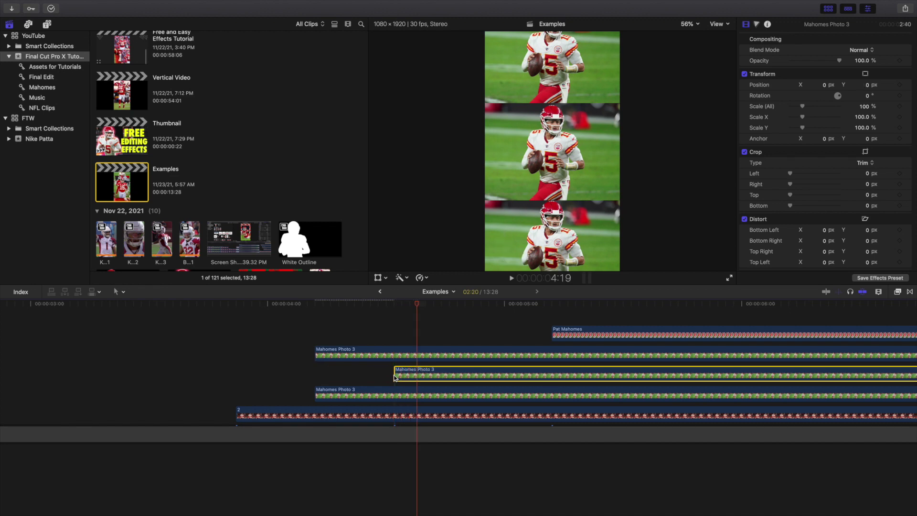
pyautogui.press('Right')
pyautogui.press('Right')
pyautogui.press('Right')
pyautogui.press('Right')
pyautogui.press('Right')
pyautogui.press('Right')
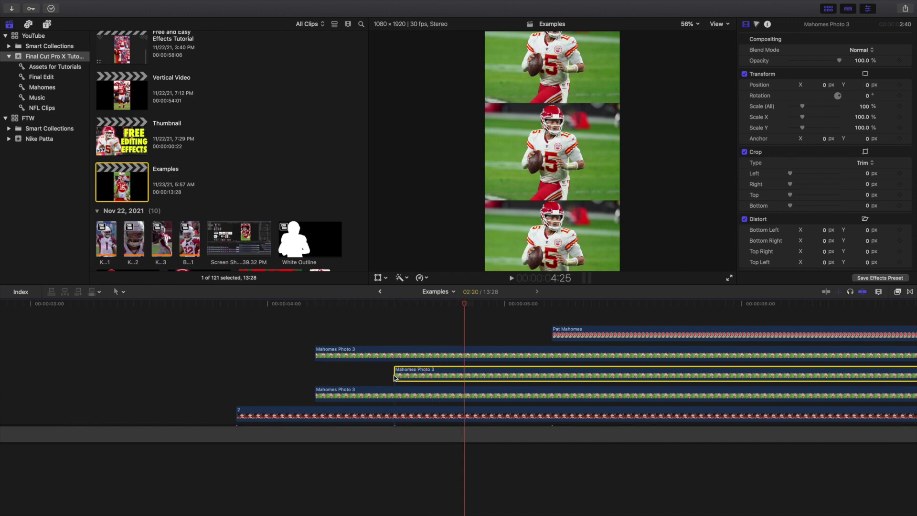
pyautogui.click(473, 397)
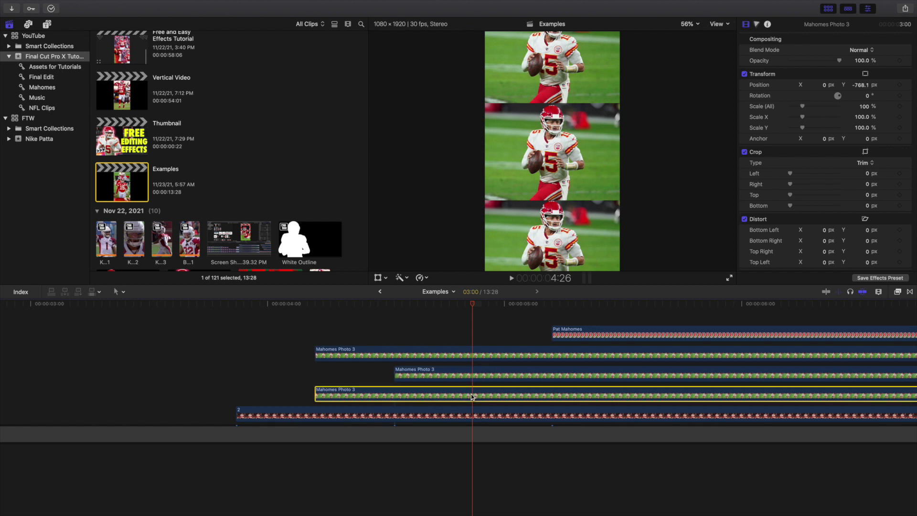
pyautogui.hotkey('alt', '[')
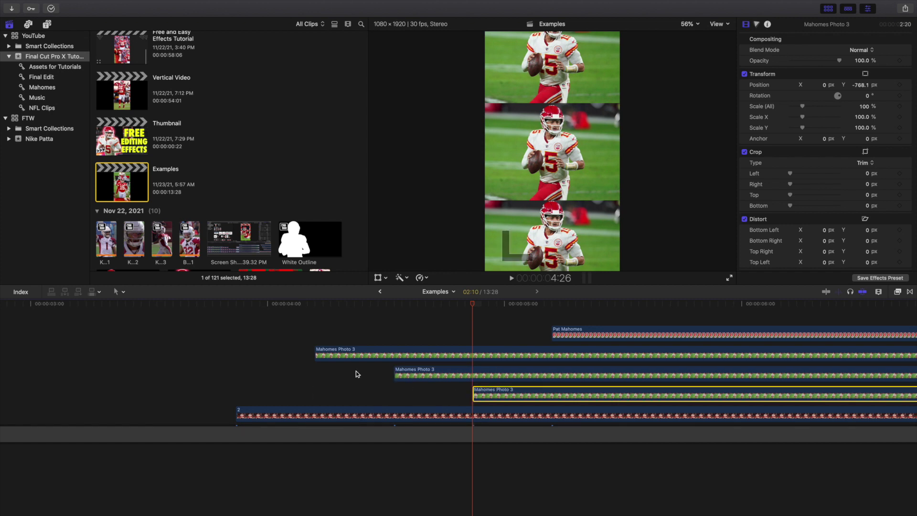
# Step: Step frame by frame from 3:26 to 5:06 to check the ten-frame stagger between the stacked photo clips
pyautogui.click(235, 359)
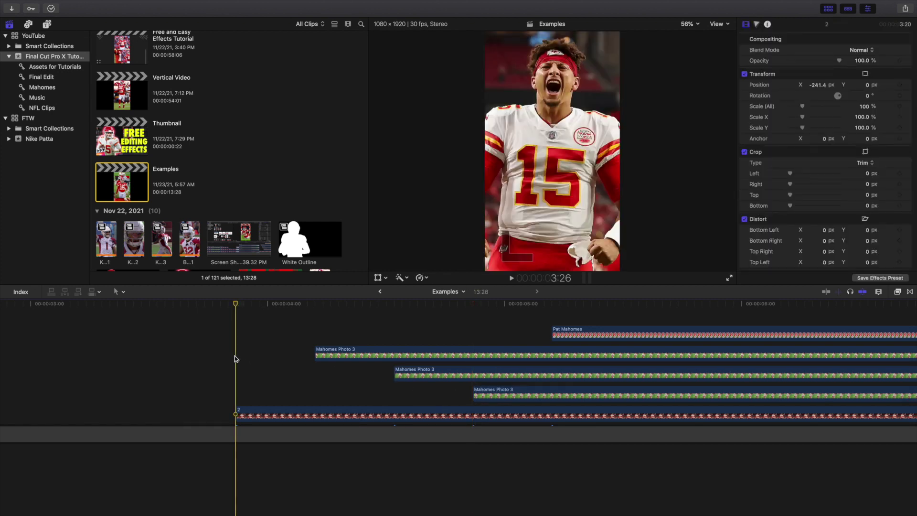
pyautogui.press('Right')
pyautogui.press('Right')
pyautogui.press('Right')
pyautogui.press('Right')
pyautogui.press('Right')
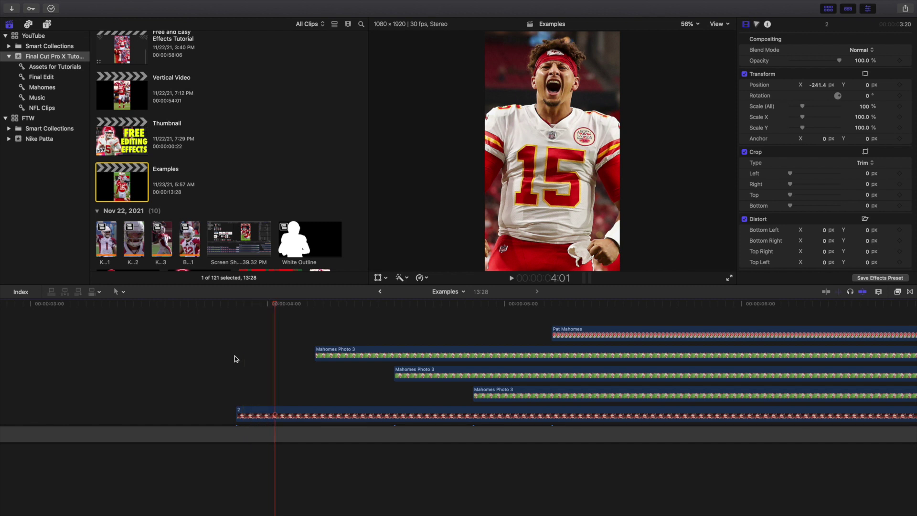
pyautogui.press('Right')
pyautogui.press('Right')
pyautogui.press('Right')
pyautogui.press('Right')
pyautogui.press('Right')
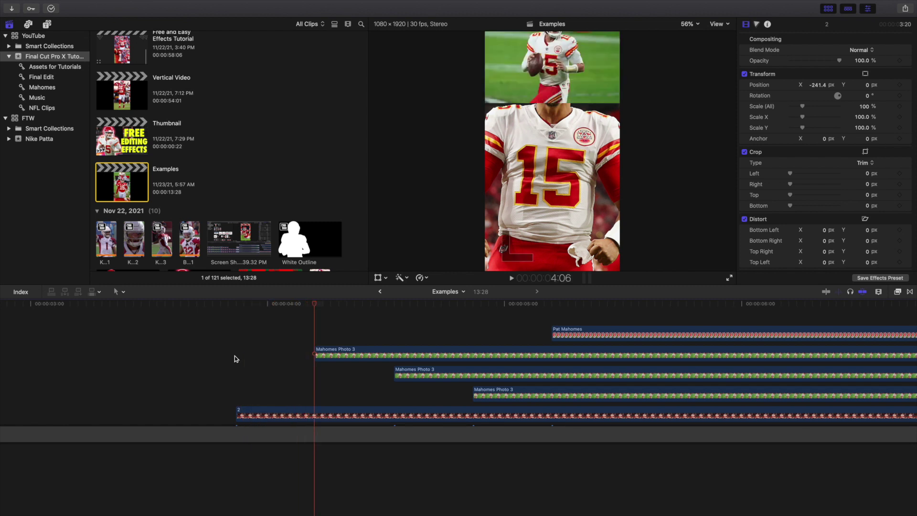
pyautogui.press('Right')
pyautogui.press('Right')
pyautogui.press('Right')
pyautogui.press('Right')
pyautogui.press('Right')
pyautogui.press('Right')
pyautogui.press('Right')
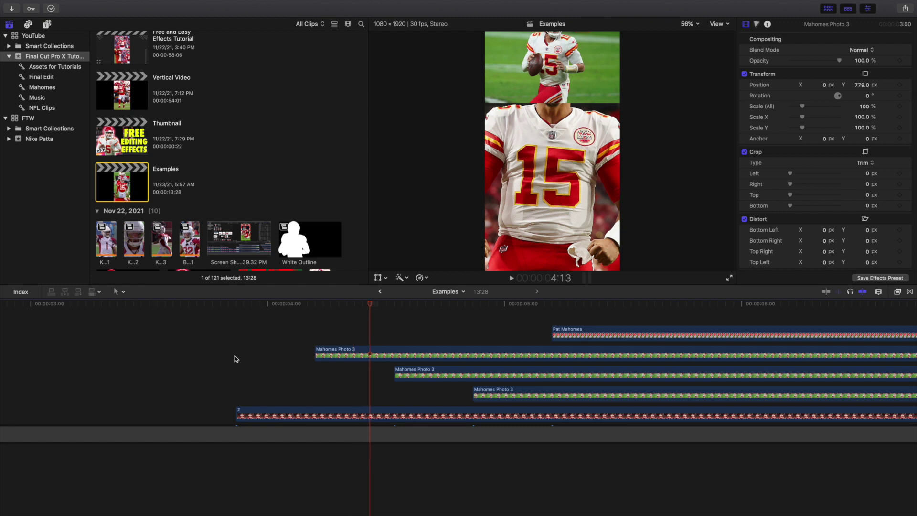
pyautogui.press('Right')
pyautogui.press('Right')
pyautogui.press('Right')
pyautogui.press('Right')
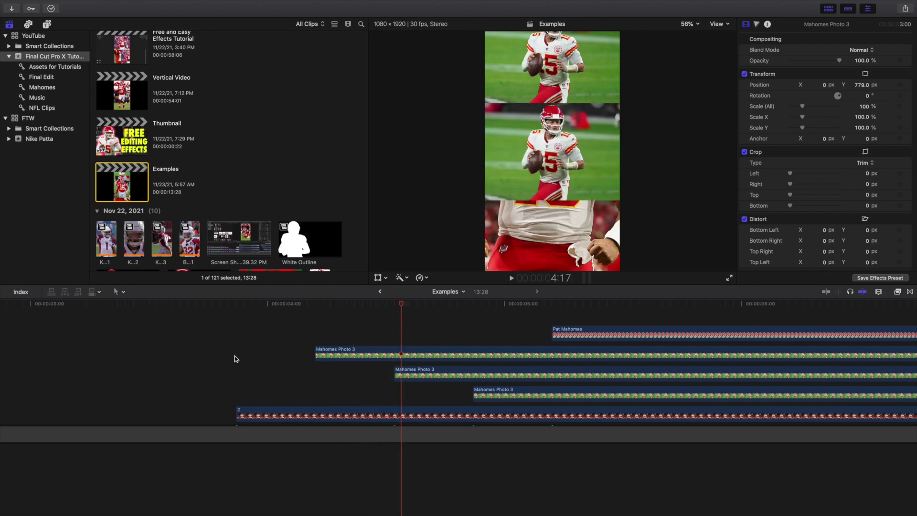
pyautogui.press('Right')
pyautogui.press('Right')
pyautogui.press('Right')
pyautogui.press('Right')
pyautogui.press('Right')
pyautogui.press('Right')
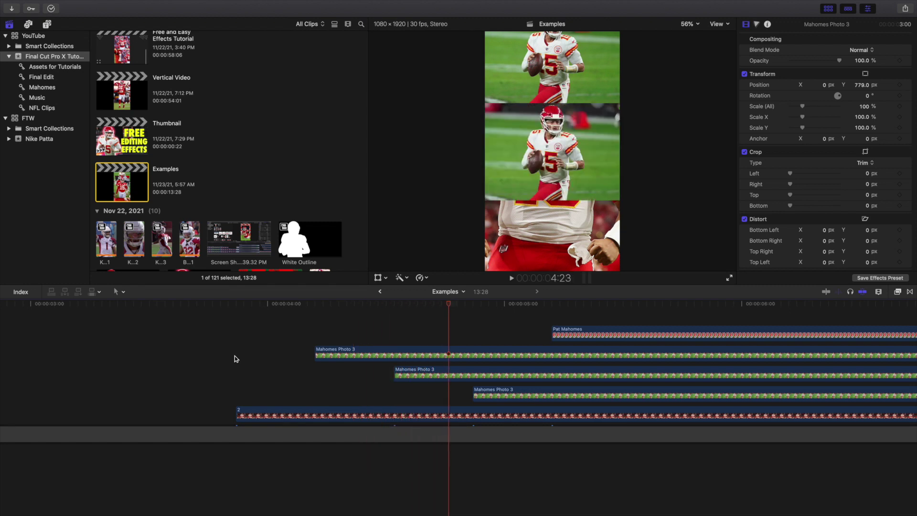
pyautogui.press('Right')
pyautogui.press('Right')
pyautogui.press('Right')
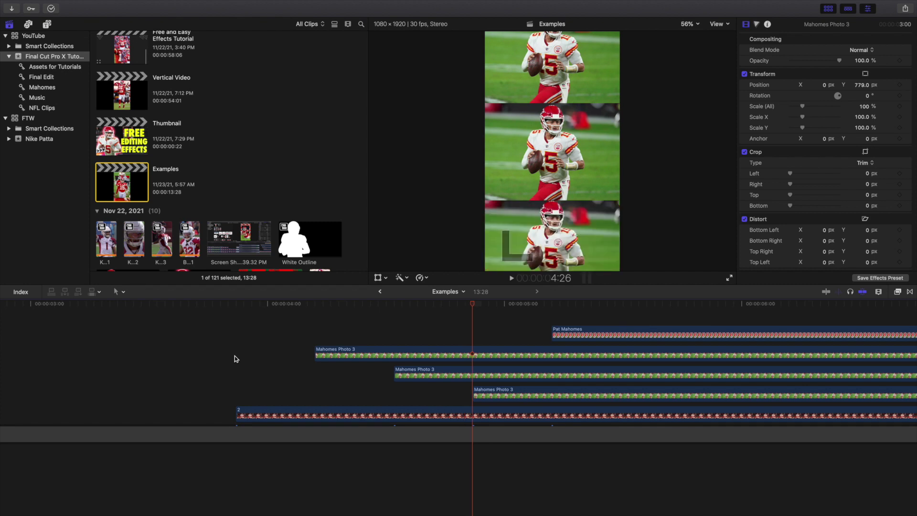
pyautogui.press('Right')
pyautogui.press('Right')
pyautogui.press('Right')
pyautogui.press('Right')
pyautogui.press('Right')
pyautogui.press('Right')
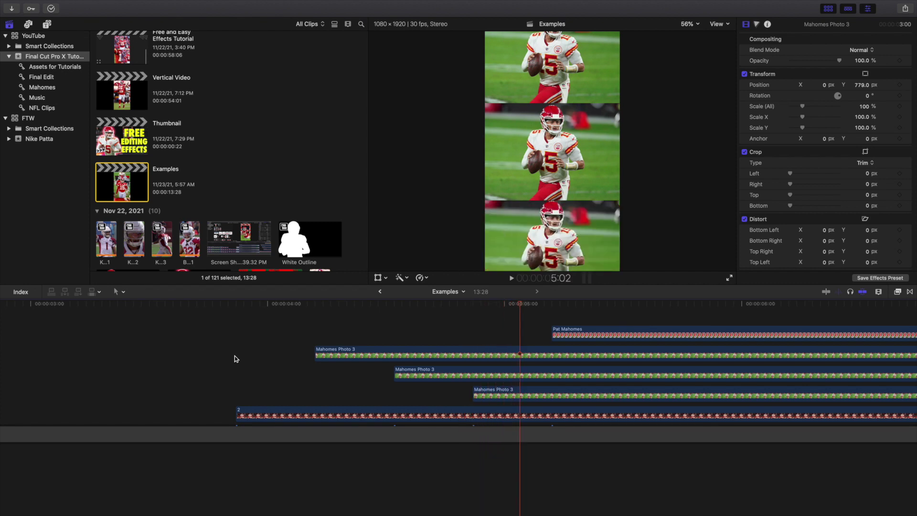
pyautogui.press('Right')
pyautogui.press('Right')
pyautogui.press('Right')
pyautogui.press('Right')
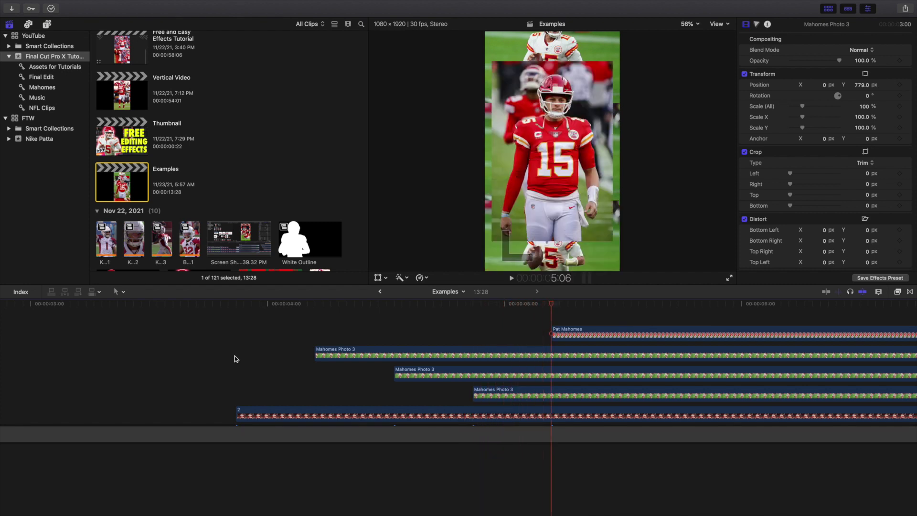
# Step: Set the Pat Mahomes clip's Position X to 1052 px at its 5:06 start, moving the photo out of the frame
pyautogui.hscroll(5, 549, 331)
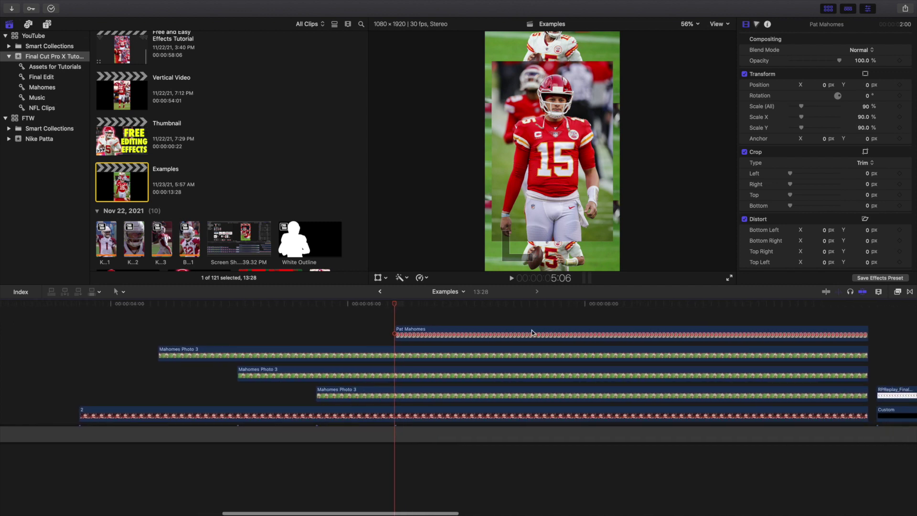
pyautogui.click(486, 332)
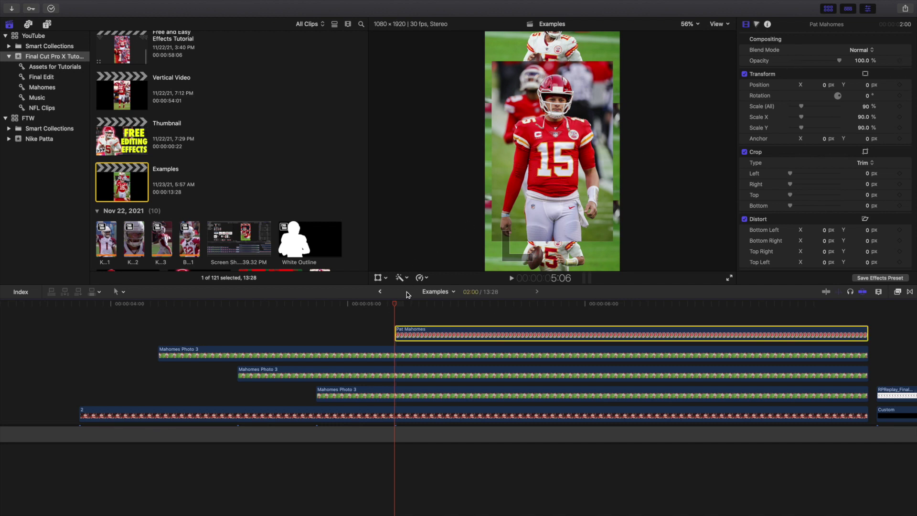
pyautogui.click(377, 278)
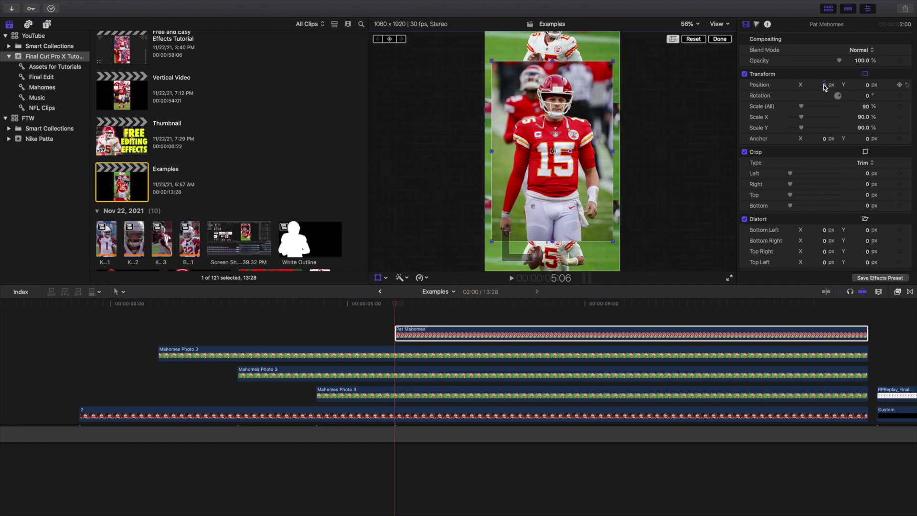
pyautogui.moveTo(828, 85)
pyautogui.mouseDown()
pyautogui.moveTo(916, 85)
pyautogui.moveTo(826, 86)
pyautogui.mouseUp()
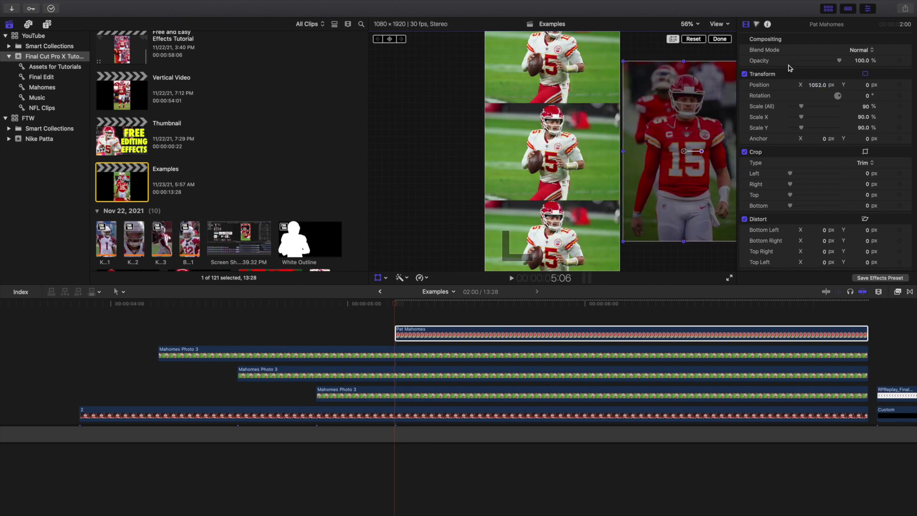
pyautogui.click(719, 39)
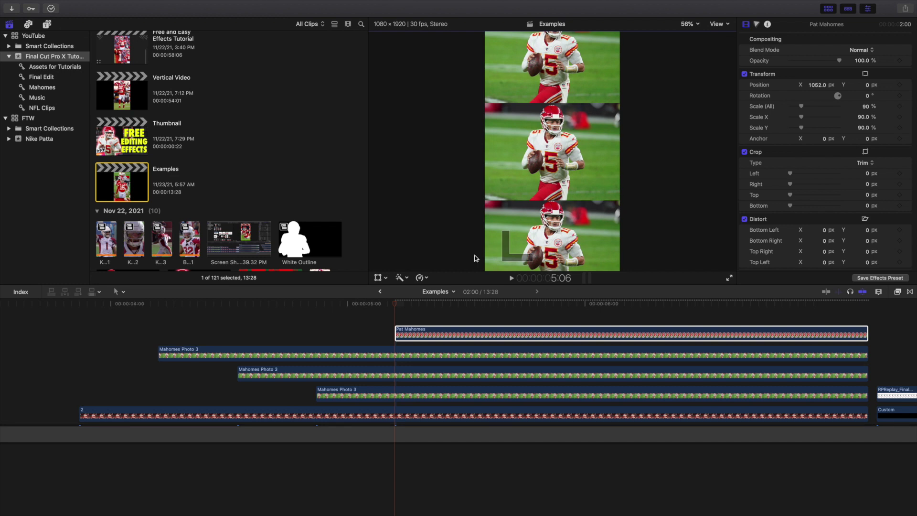
# Step: Keyframe the Pat Mahomes clip's Position at its start and set Position X to 0 px at a marker on 5:26
pyautogui.click(416, 336)
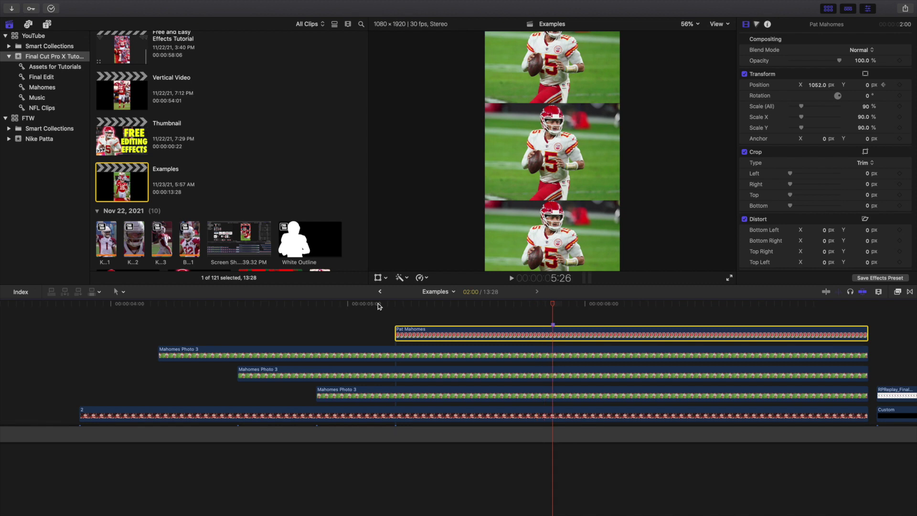
pyautogui.click(818, 85)
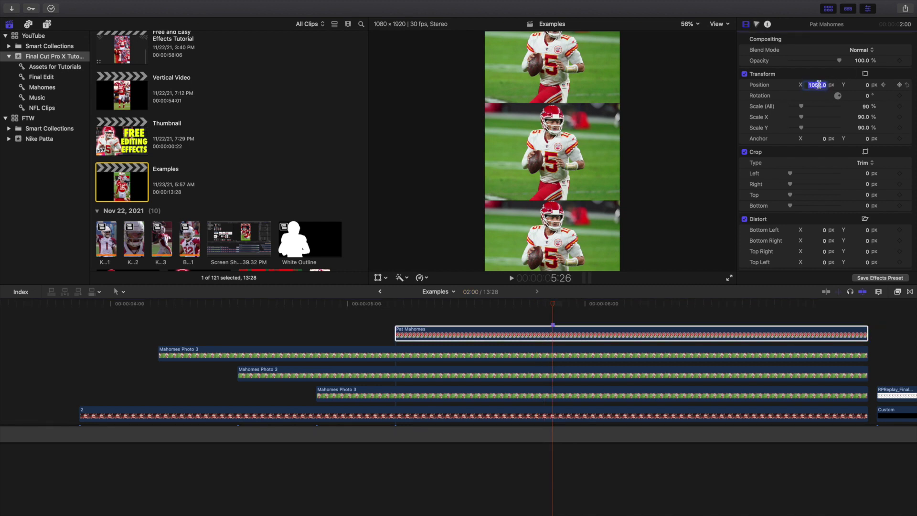
pyautogui.write('0')
pyautogui.press('Return')
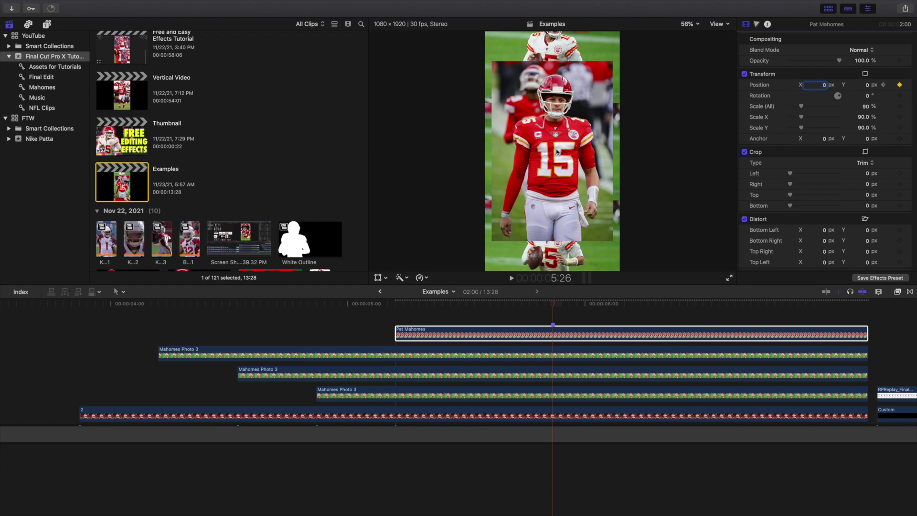
# Step: Play the sequence from 3:26 to review the staggered reveal and the Pat Mahomes slide-in
pyautogui.click(79, 340)
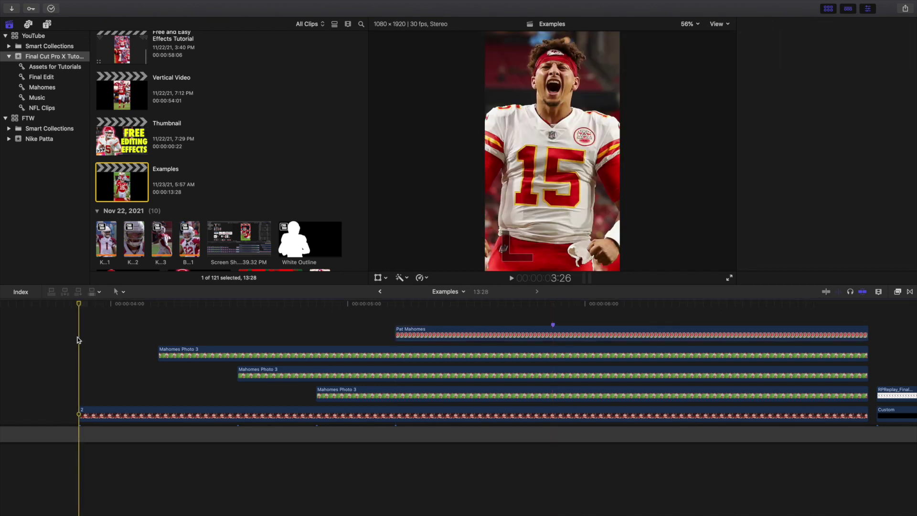
pyautogui.press('space')
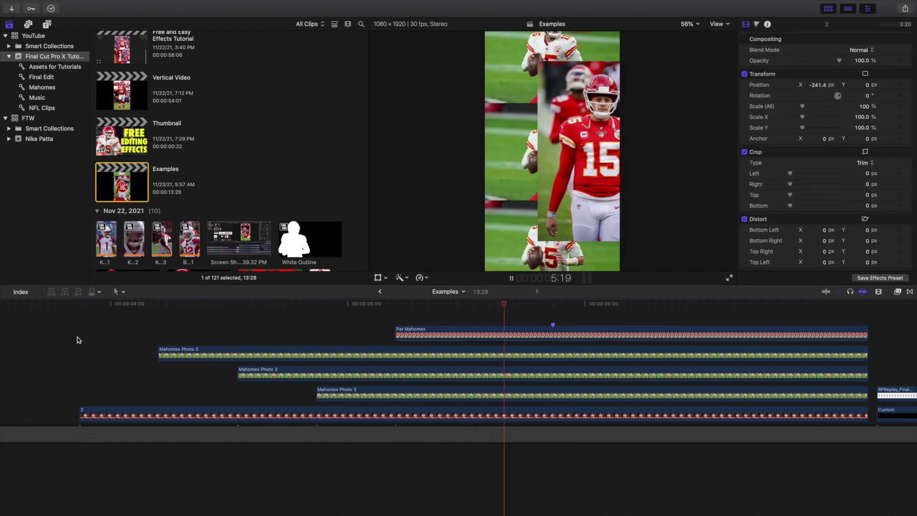
pyautogui.press('space')
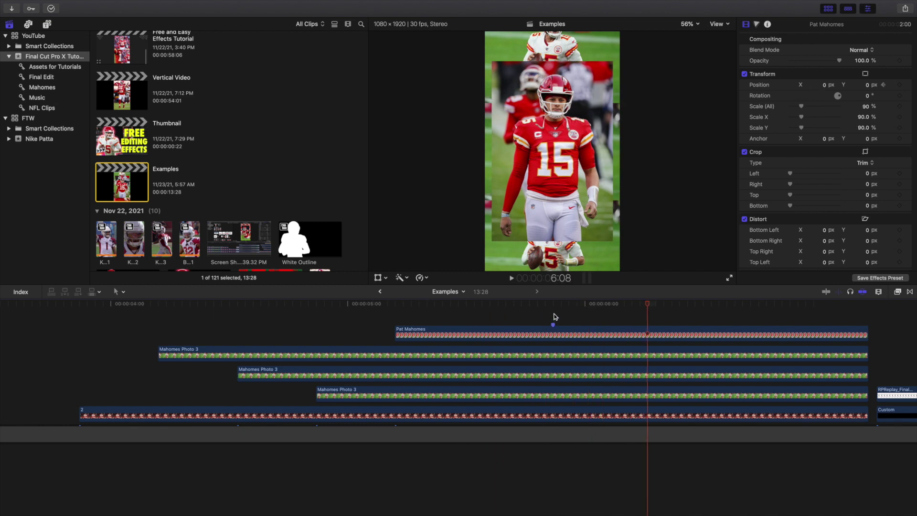
# Step: Add a marker to the Pat Mahomes clip at 6:06, ten frames after its existing marker
pyautogui.click(554, 314)
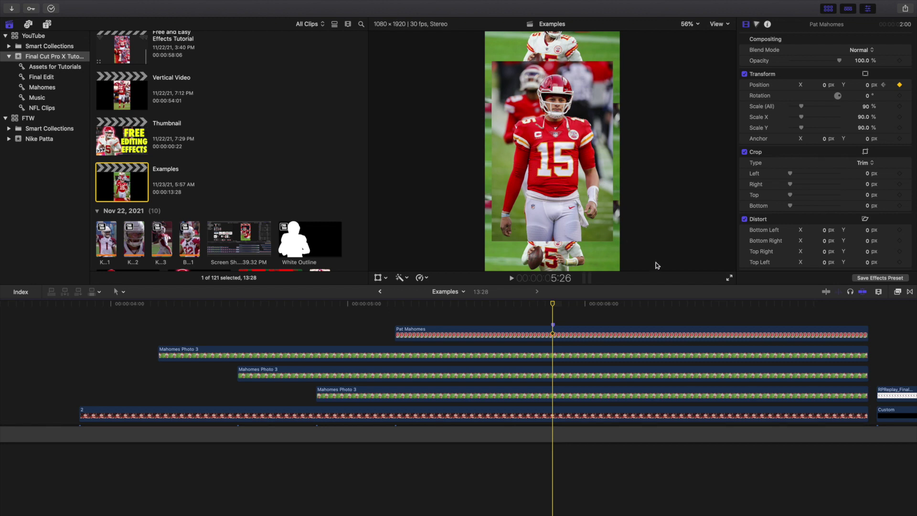
pyautogui.hscroll(2, 623, 334)
pyautogui.hscroll(1, 623, 334)
pyautogui.press('space')
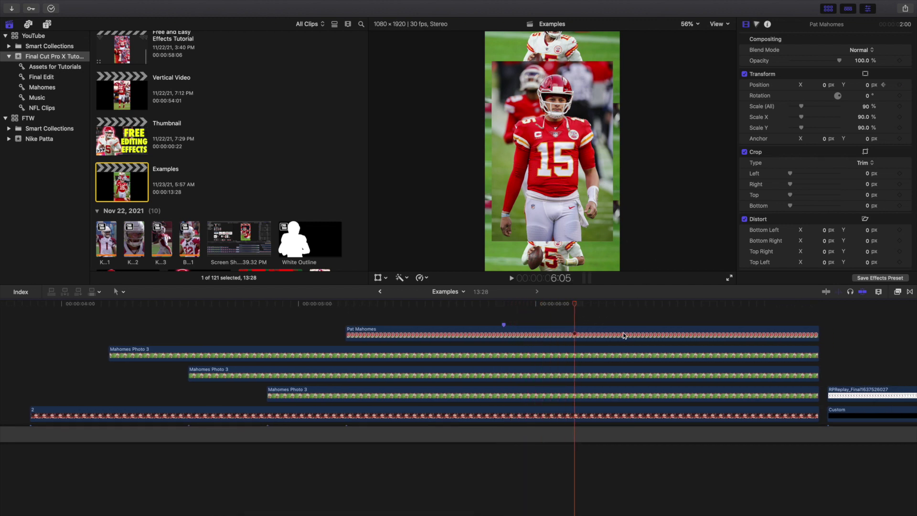
pyautogui.press('m')
pyautogui.hscroll(1, 604, 329)
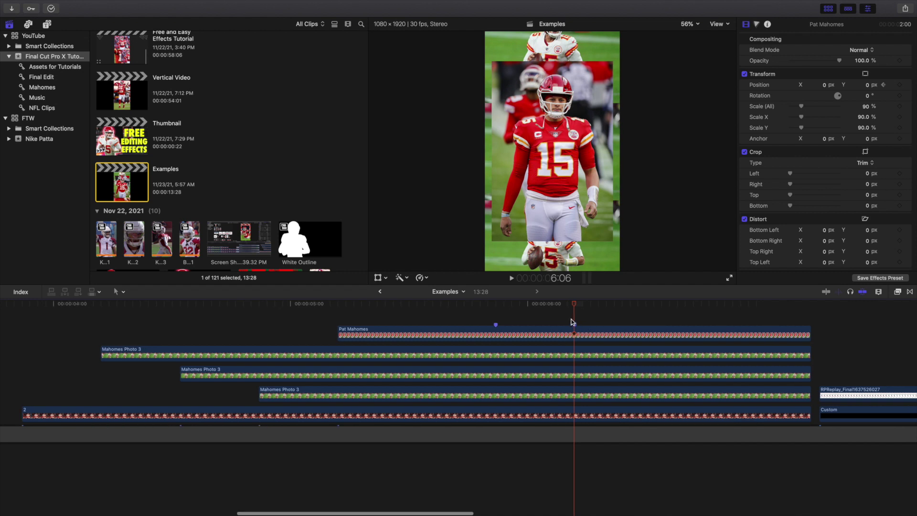
# Step: Combine the Pat Mahomes clip, the three Mahomes Photo 3 clips and clip 2 into a compound clip named Photo Group
pyautogui.moveTo(553, 316); pyautogui.dragTo(605, 416)
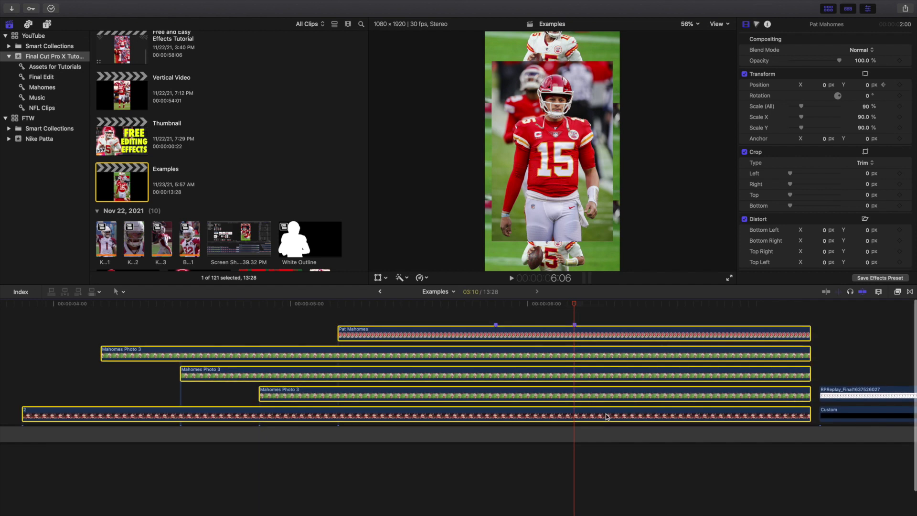
pyautogui.hotkey('alt', 'g')
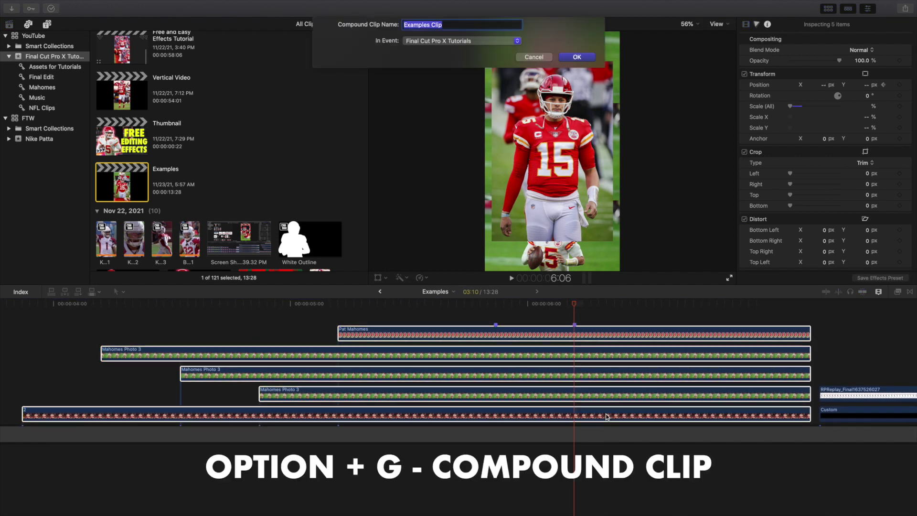
pyautogui.write('Photo Group')
pyautogui.press('Return')
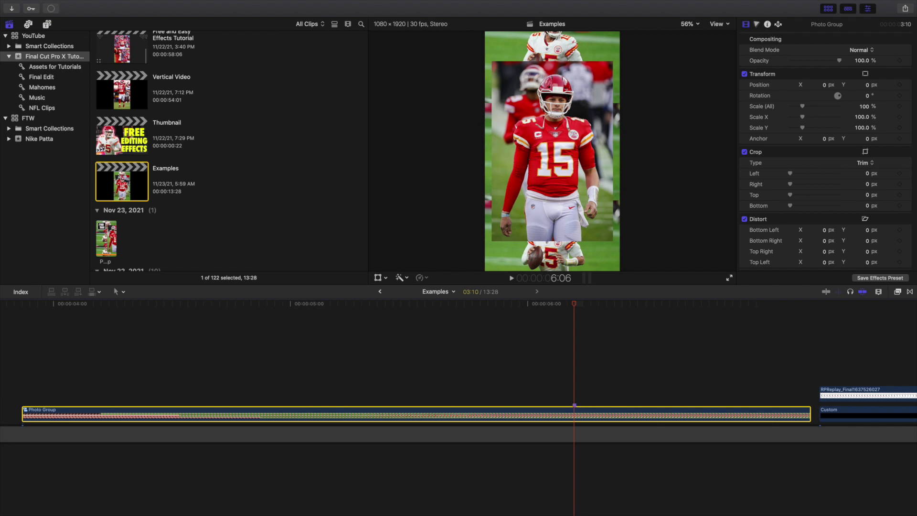
# Step: Keyframe Photo Group's Position at 6:06 and set Position X to 2272 px at a new marker twenty frames further, at 6:26
pyautogui.click(900, 85)
pyautogui.press('Right')
pyautogui.press('Right')
pyautogui.press('Right')
pyautogui.press('Right')
pyautogui.press('Right')
pyautogui.press('Right')
pyautogui.press('Right')
pyautogui.press('Right')
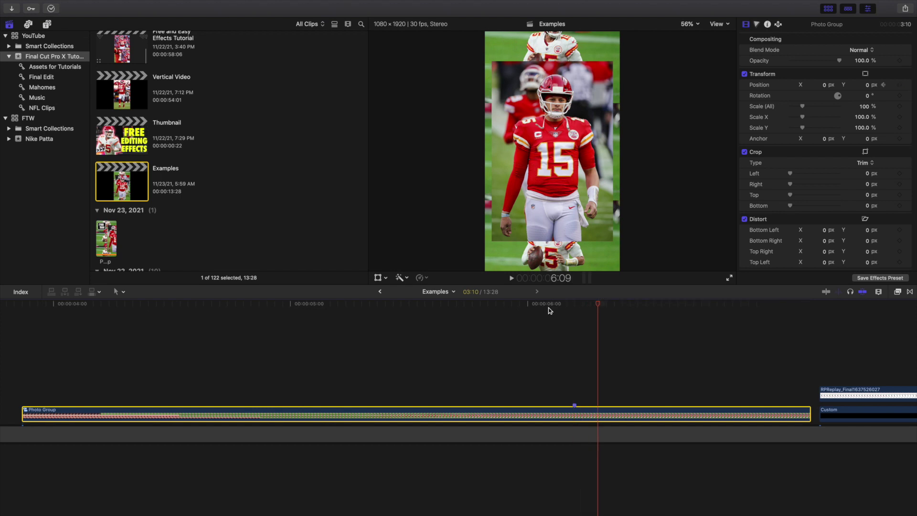
pyautogui.press('Right')
pyautogui.press('Right')
pyautogui.press('Right')
pyautogui.press('Right')
pyautogui.press('Right')
pyautogui.press('Right')
pyautogui.press('Right')
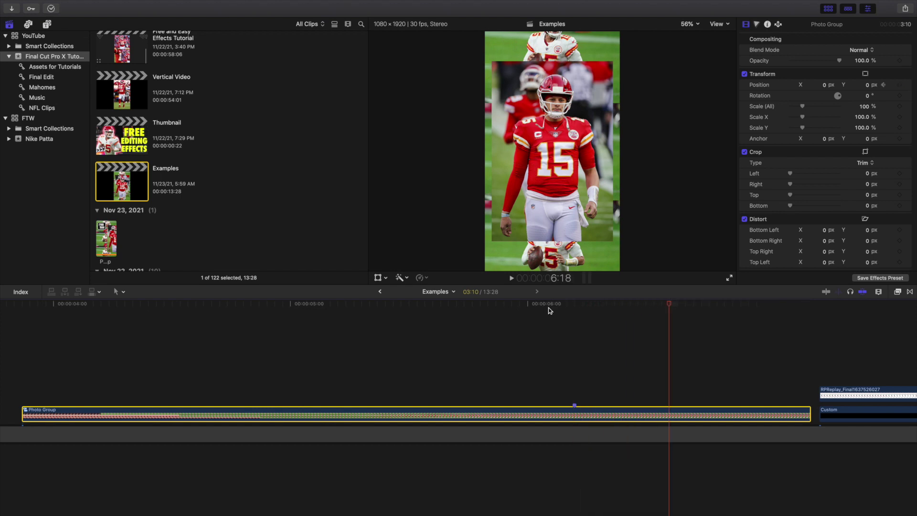
pyautogui.press('Right')
pyautogui.press('Right')
pyautogui.press('Right')
pyautogui.press('Right')
pyautogui.press('Right')
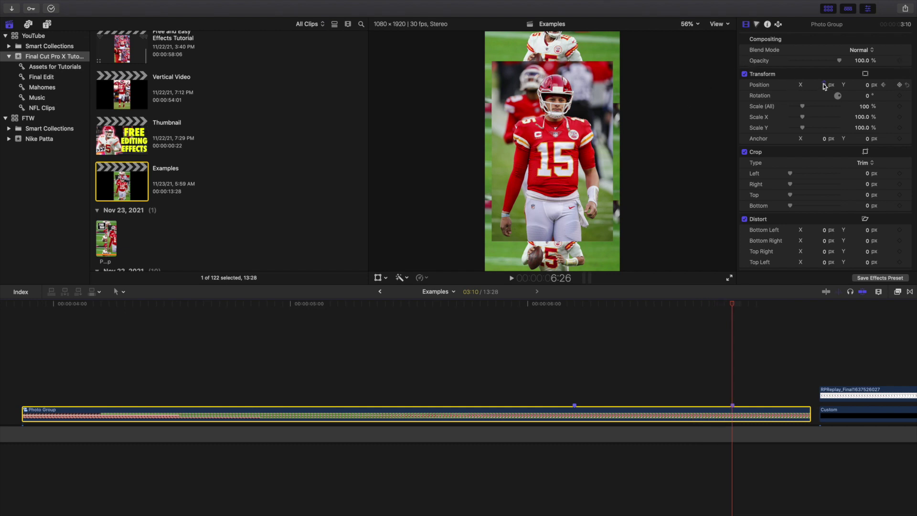
pyautogui.moveTo(824, 86); pyautogui.dragTo(916, 86)
pyautogui.moveTo(823, 86); pyautogui.dragTo(823, 86)
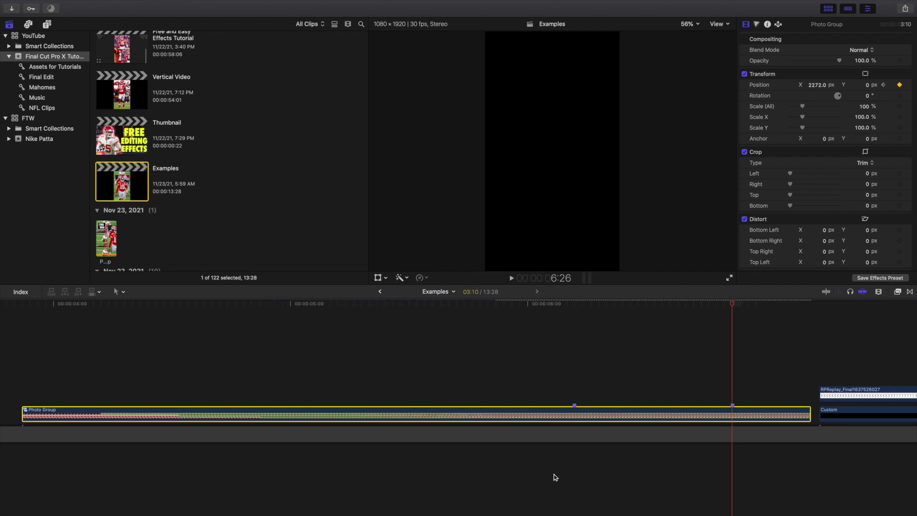
# Step: Play the Photo Group clip from its start to review the full reveal and slide-out
pyautogui.click(21, 381)
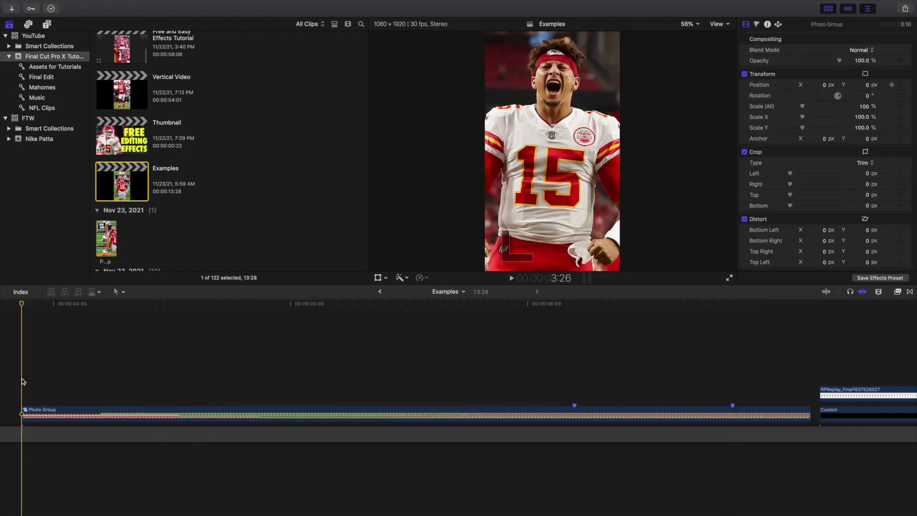
pyautogui.press('space')
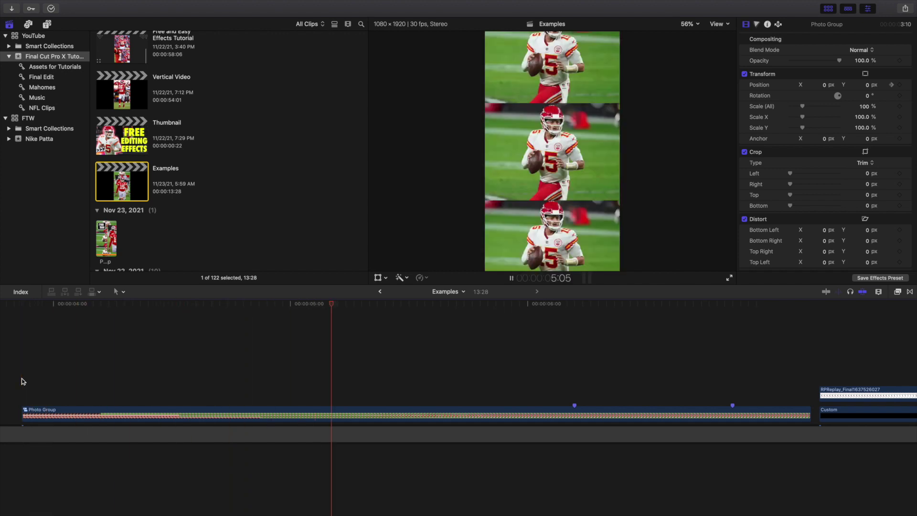
pyautogui.press('space')
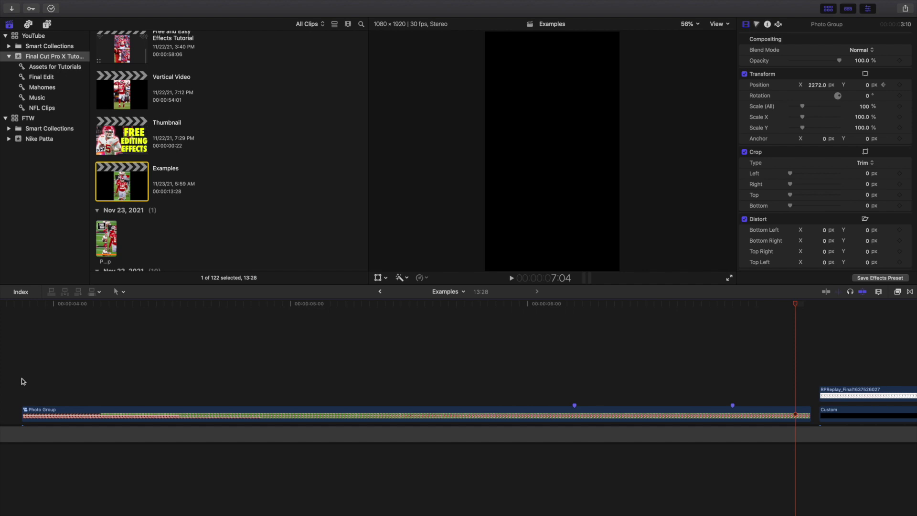
pyautogui.hscroll(10, 543, 402)
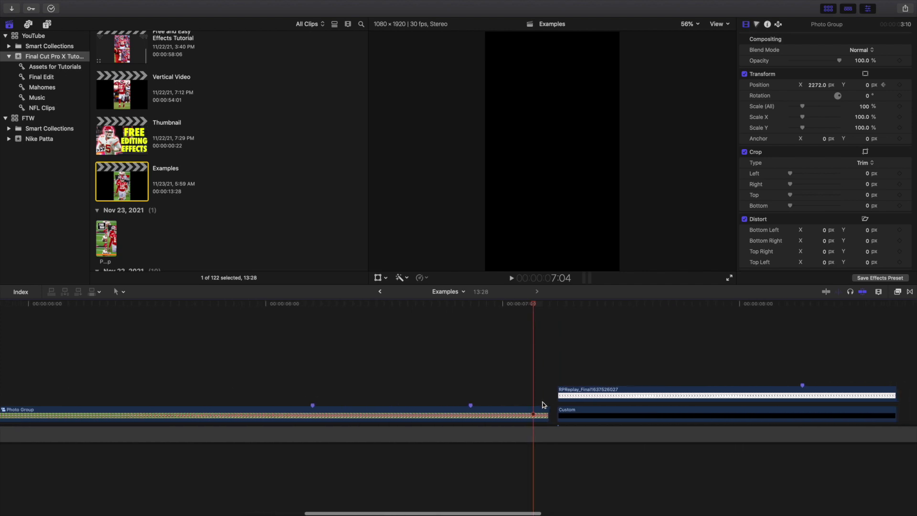
pyautogui.click(640, 368)
pyautogui.hscroll(2, 643, 369)
pyautogui.hscroll(2, 558, 398)
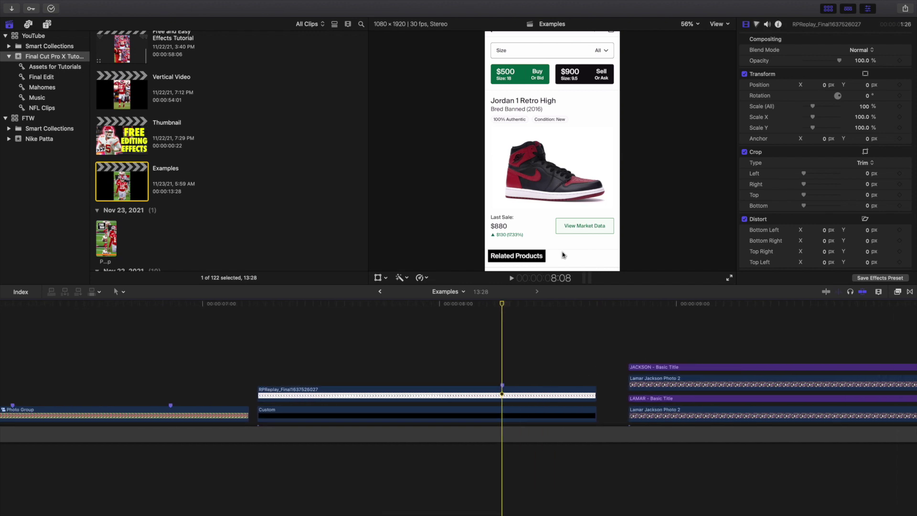
pyautogui.click(258, 377)
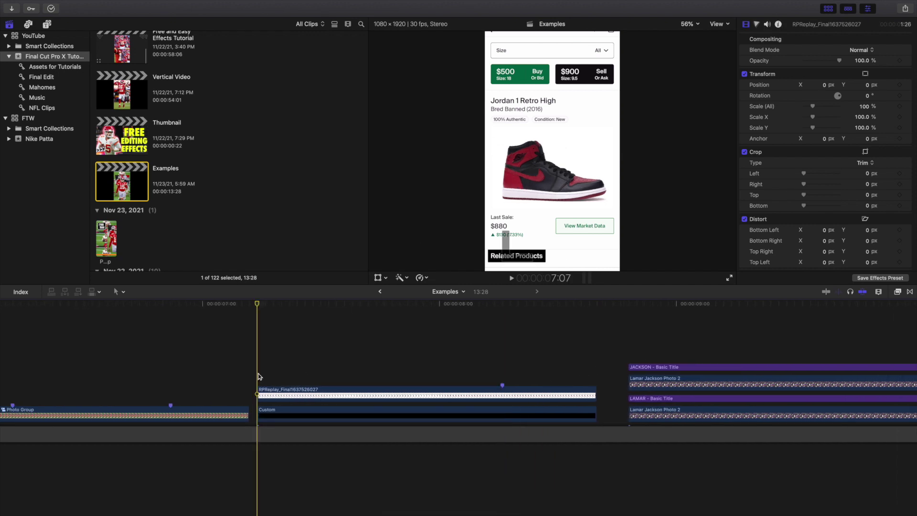
pyautogui.press('space')
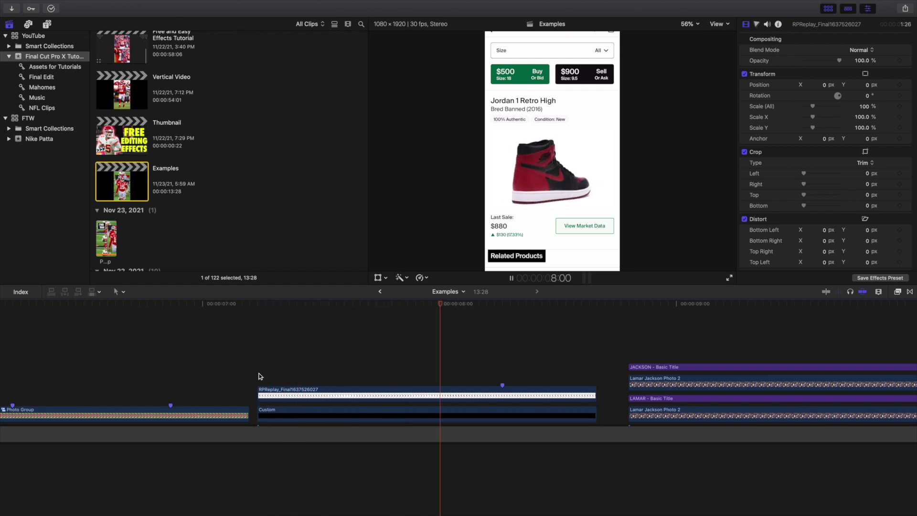
pyautogui.click(258, 376)
pyautogui.press('space')
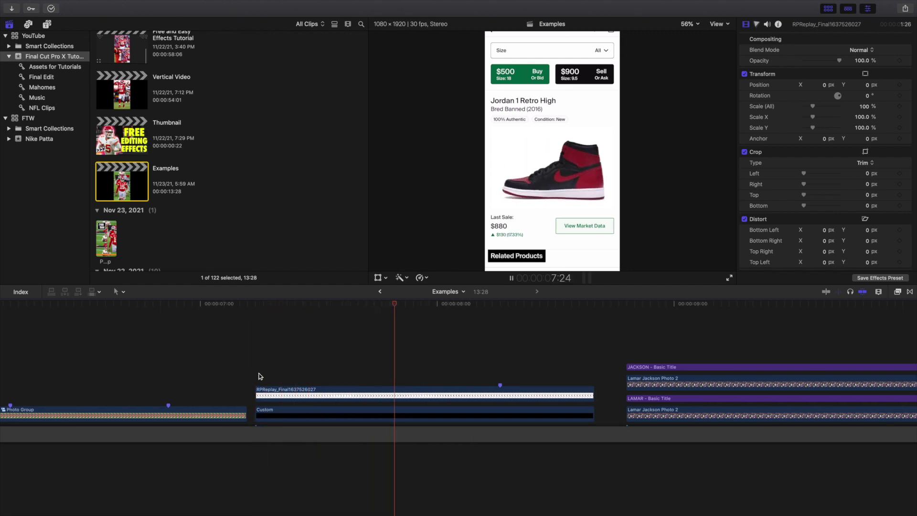
pyautogui.click(259, 377)
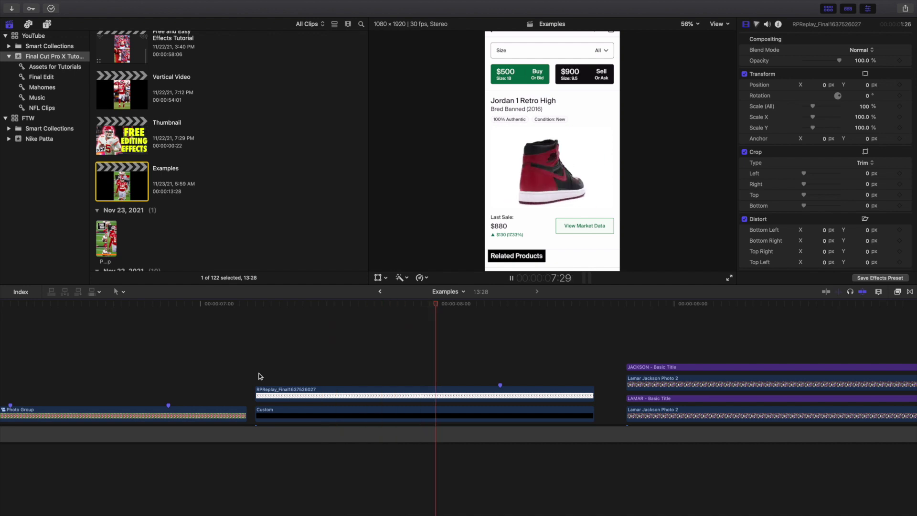
pyautogui.press('space')
pyautogui.click(258, 377)
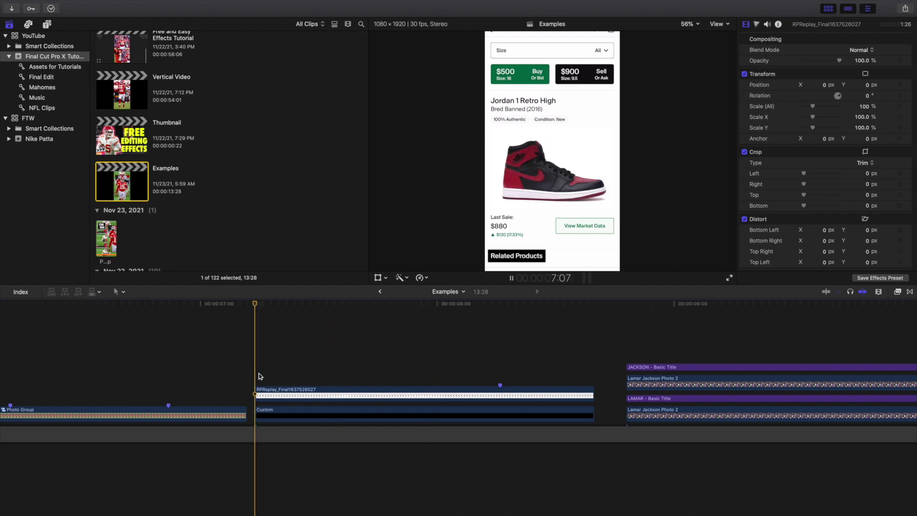
pyautogui.press('space')
pyautogui.press('space')
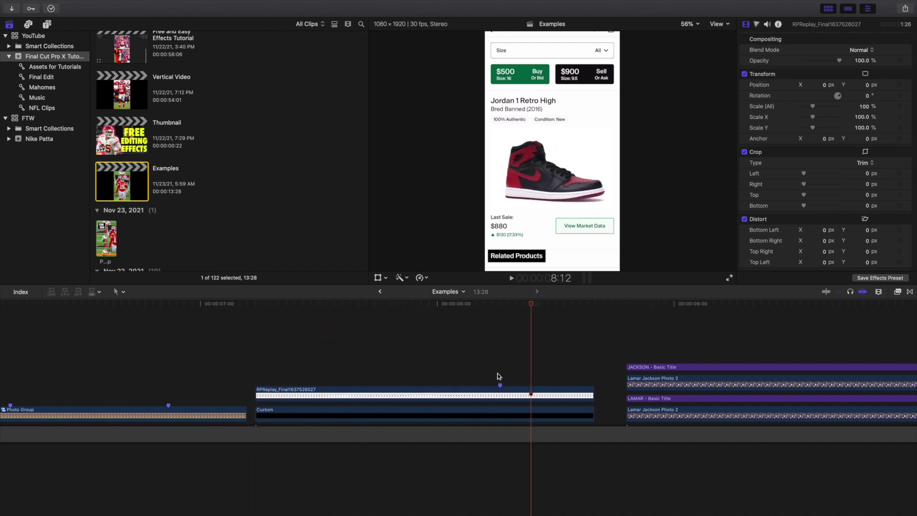
pyautogui.click(501, 391)
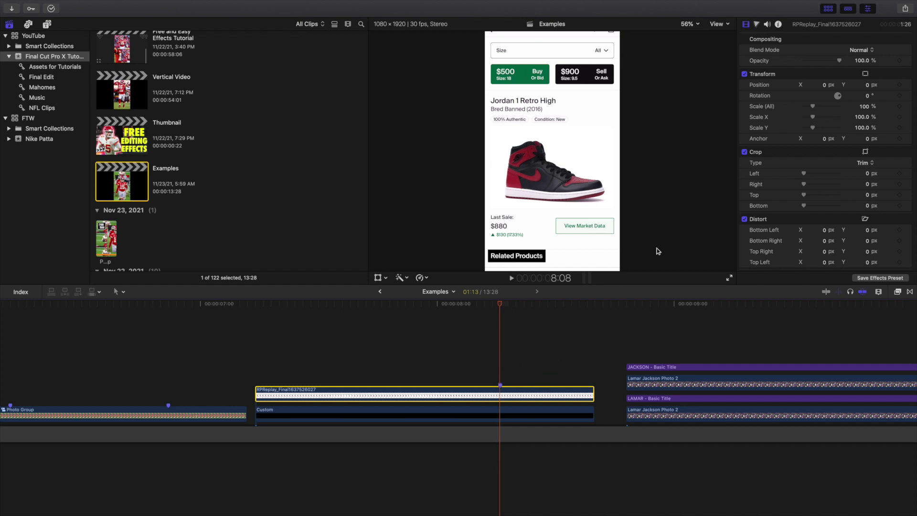
pyautogui.moveTo(804, 206); pyautogui.dragTo(819, 195)
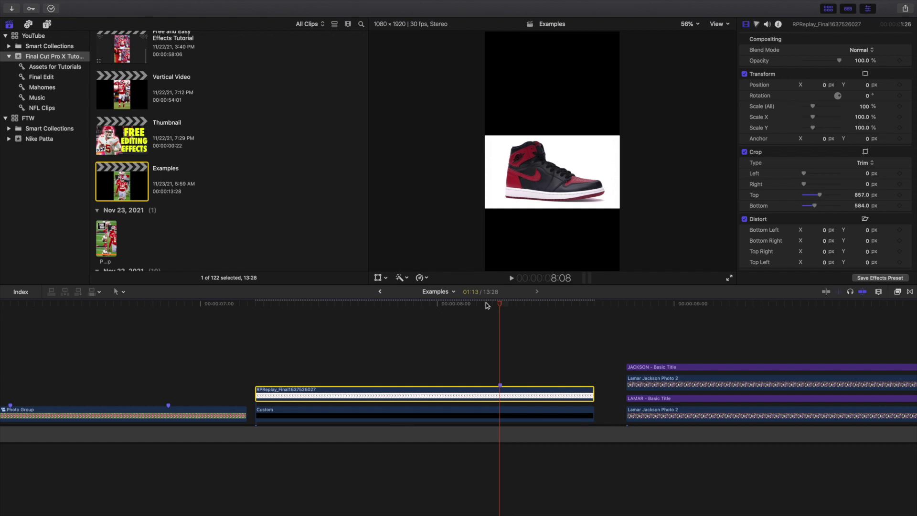
pyautogui.click(256, 355)
pyautogui.press('space')
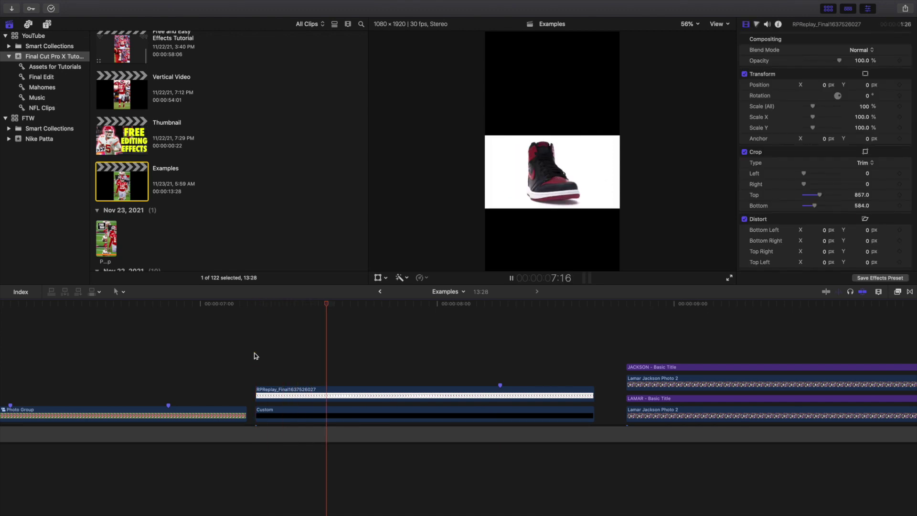
# Step: Set the Custom generator's color to the white sampled from the shoe's background at 8:08
pyautogui.click(502, 415)
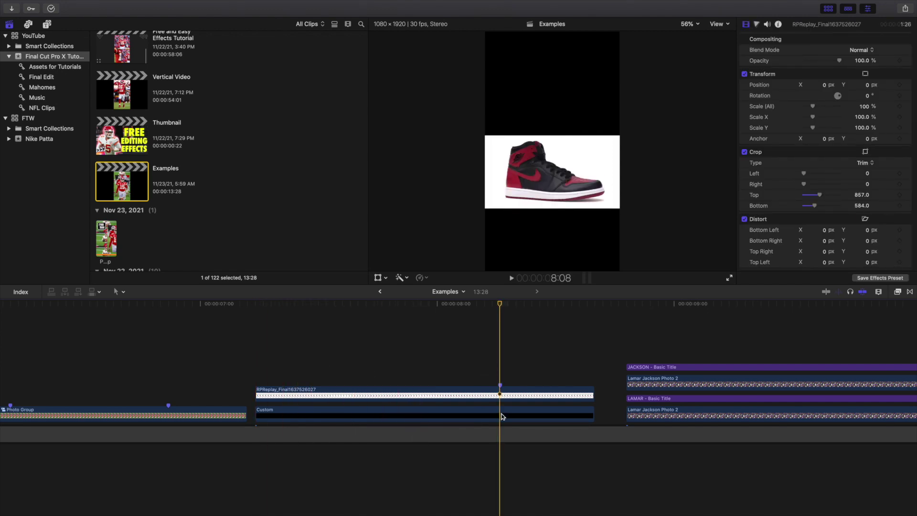
pyautogui.click(500, 416)
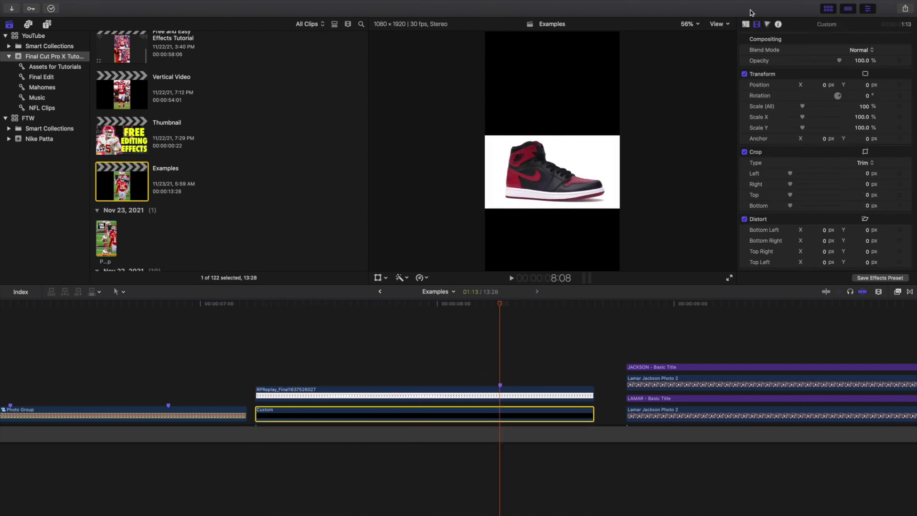
pyautogui.click(745, 24)
pyautogui.click(860, 51)
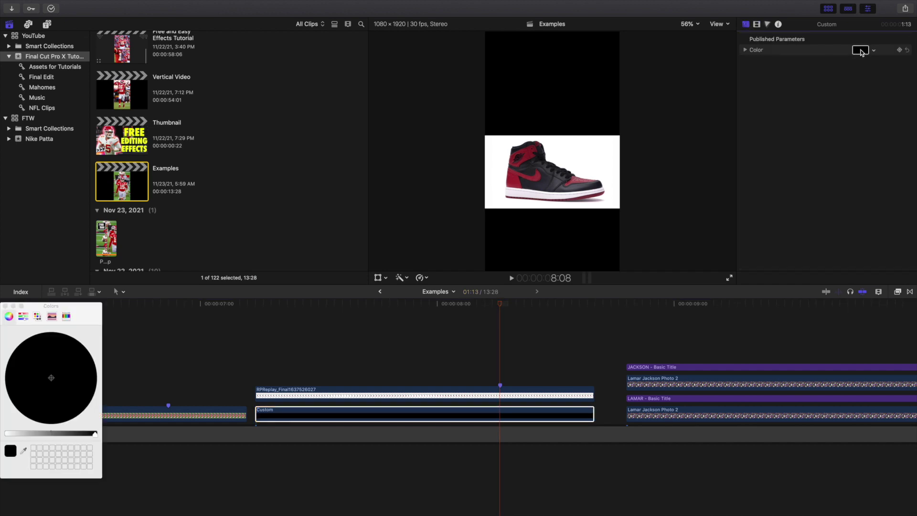
pyautogui.click(23, 450)
pyautogui.click(597, 153)
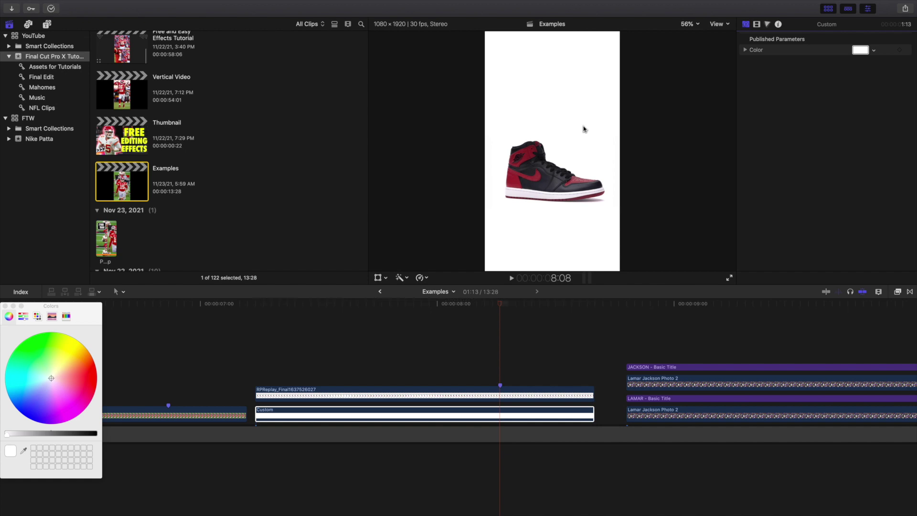
pyautogui.click(5, 305)
pyautogui.click(499, 391)
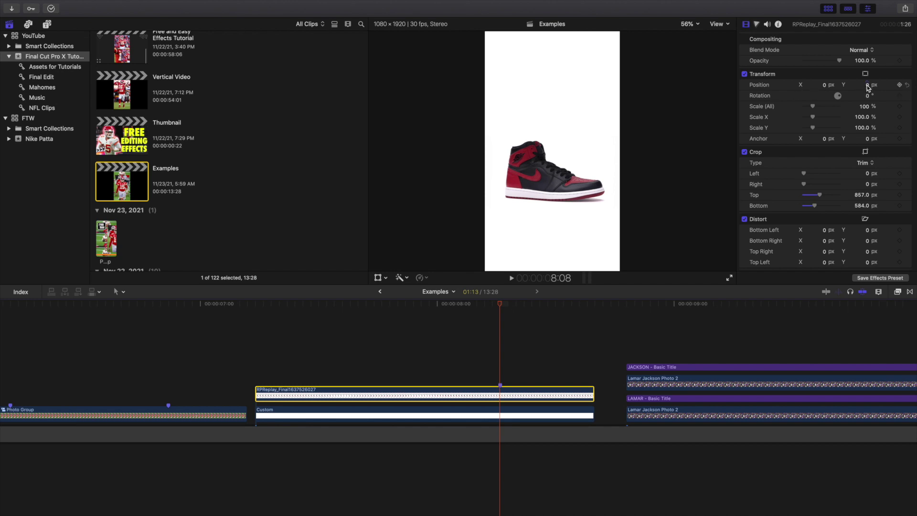
pyautogui.moveTo(867, 84); pyautogui.dragTo(868, 69)
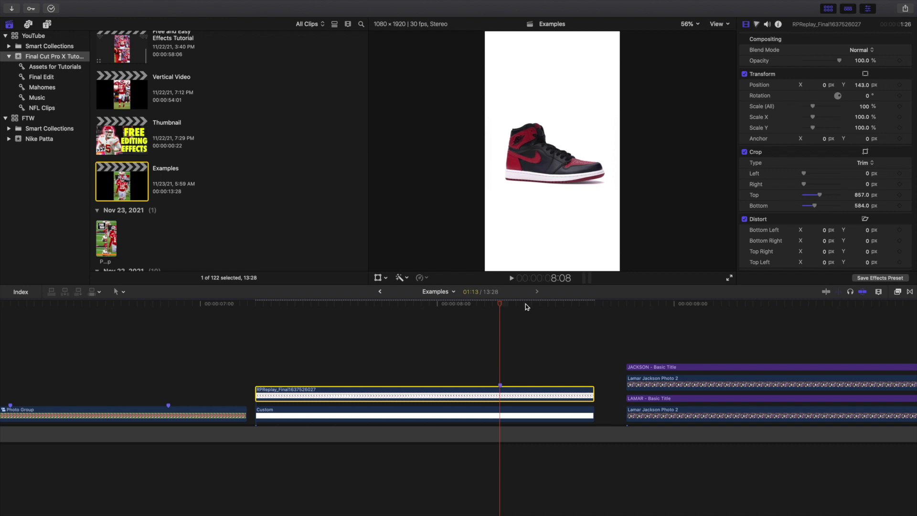
pyautogui.click(257, 381)
pyautogui.press('space')
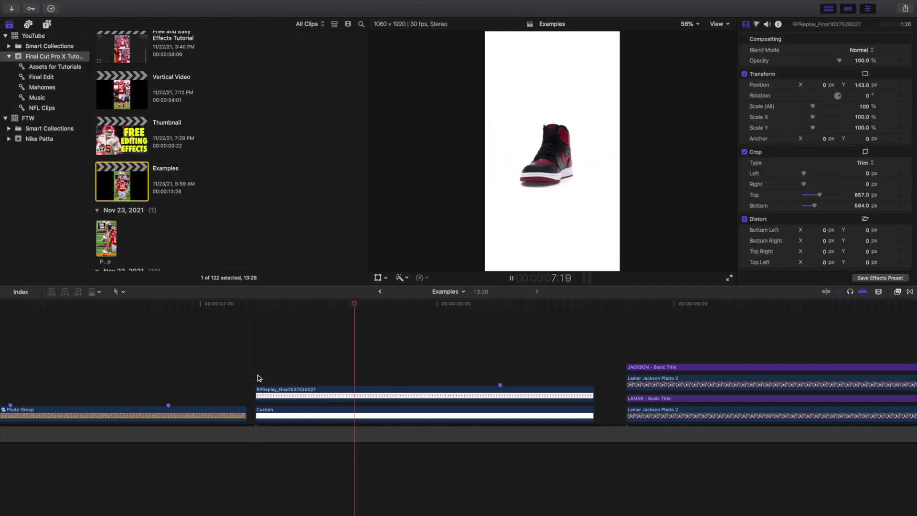
pyautogui.press('space')
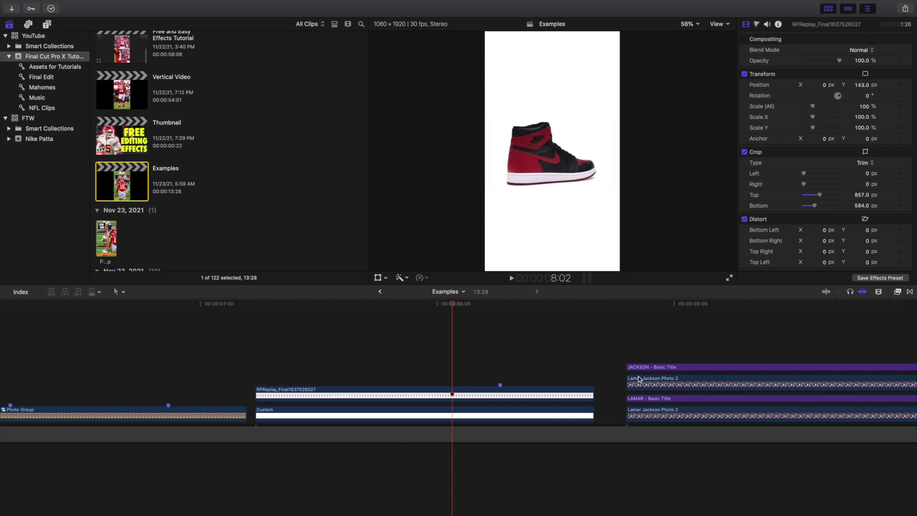
# Step: Disable the JACKSON title and the upper Lamar Jackson Photo 2 clip in the following example
pyautogui.hscroll(3, 638, 377)
pyautogui.hscroll(10, 641, 379)
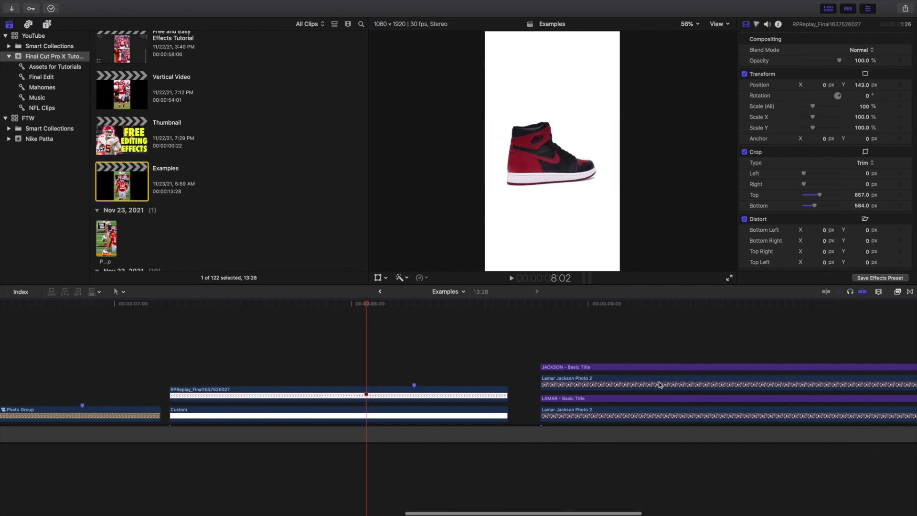
pyautogui.click(382, 344)
pyautogui.moveTo(366, 350); pyautogui.dragTo(402, 389)
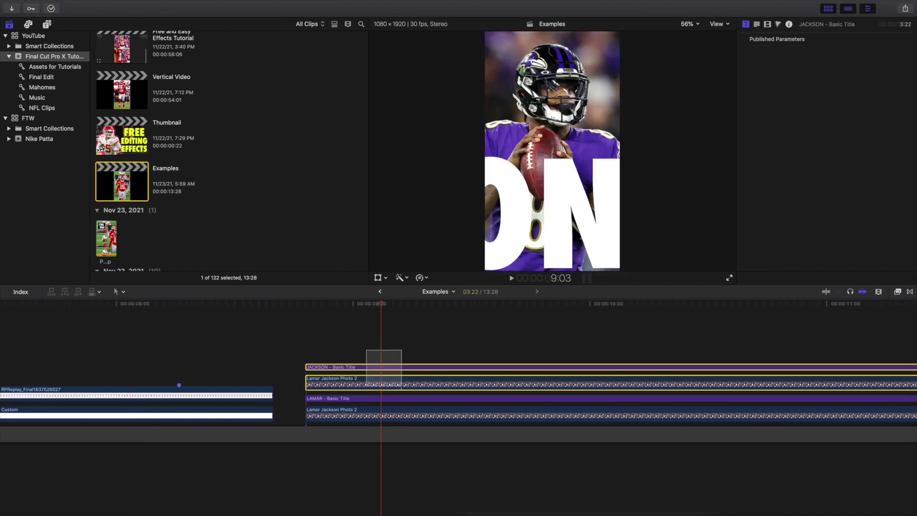
pyautogui.press('v')
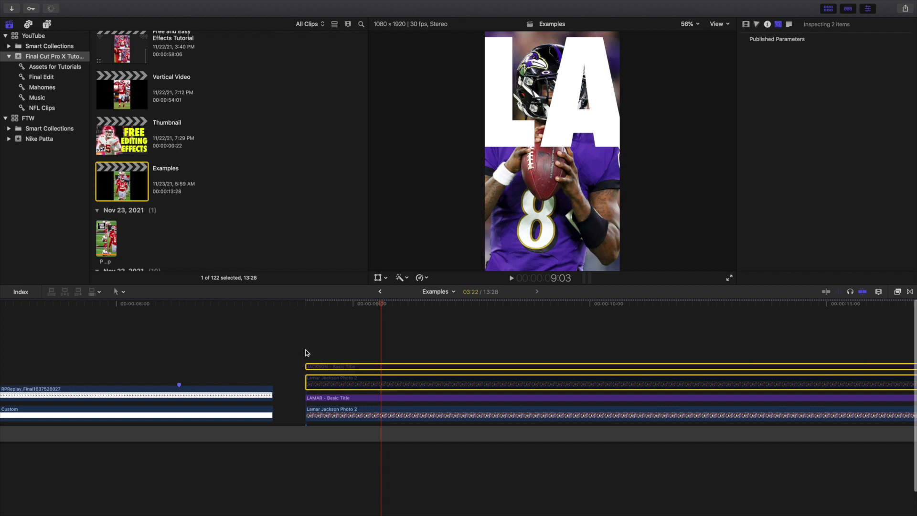
# Step: Show the LAMAR title's transform settings and play it from its start to examine its Position animation
pyautogui.click(306, 353)
pyautogui.hscroll(8, 507, 339)
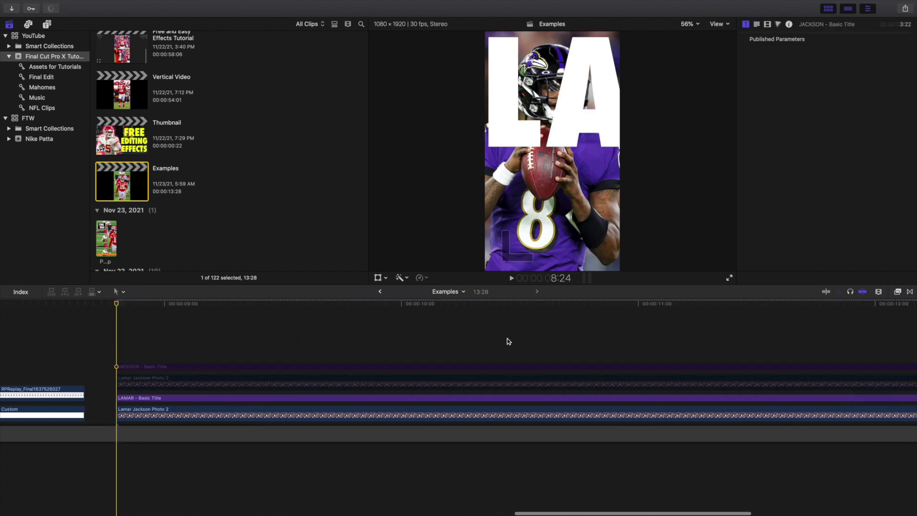
pyautogui.press('super+minus')
pyautogui.hscroll(-5, 506, 341)
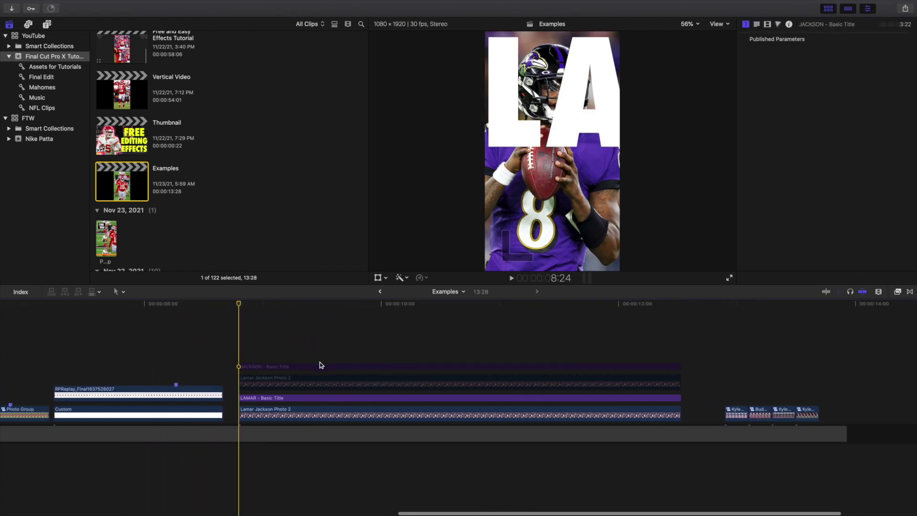
pyautogui.click(272, 397)
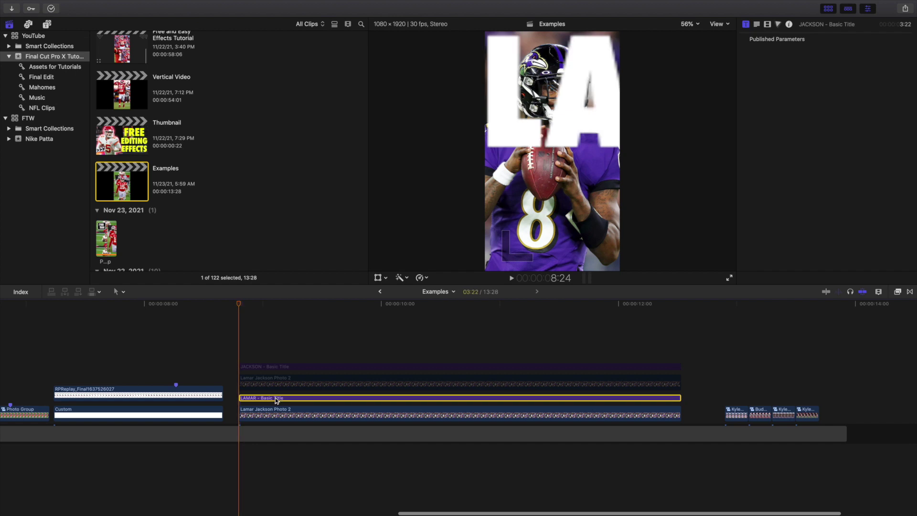
pyautogui.click(767, 25)
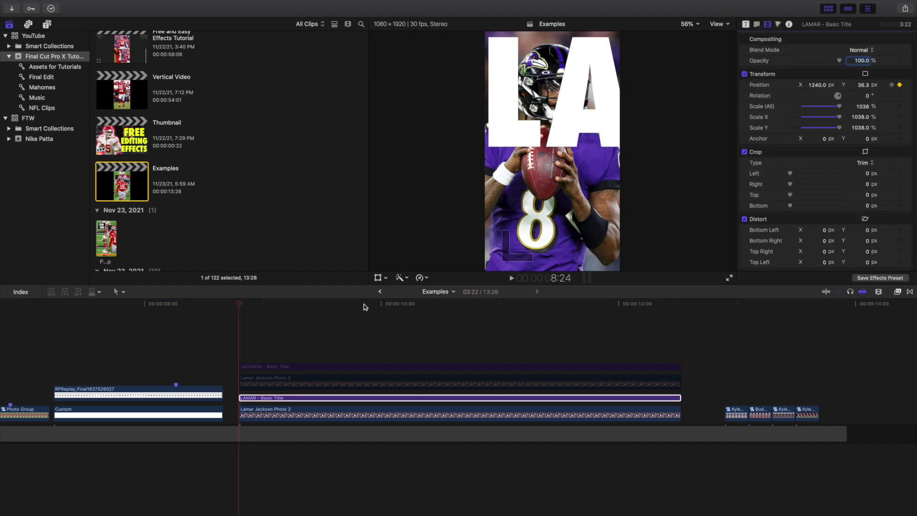
pyautogui.click(262, 398)
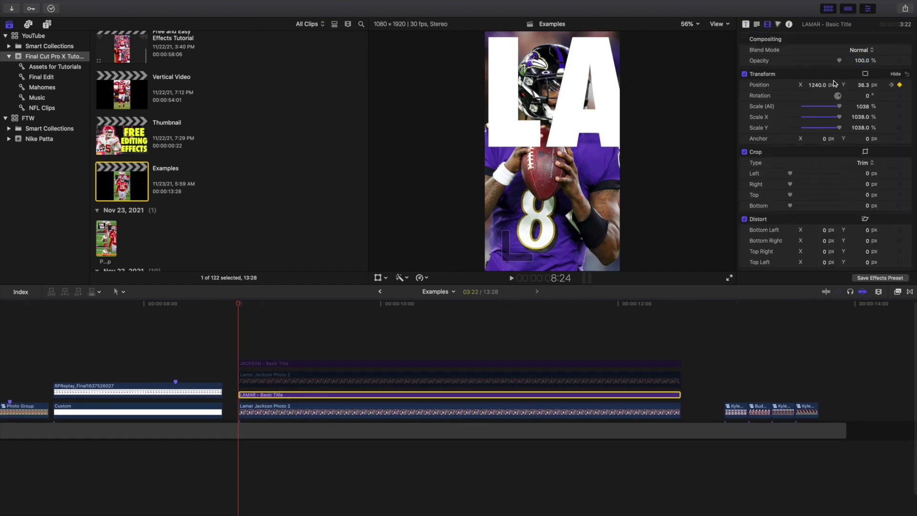
pyautogui.press('space')
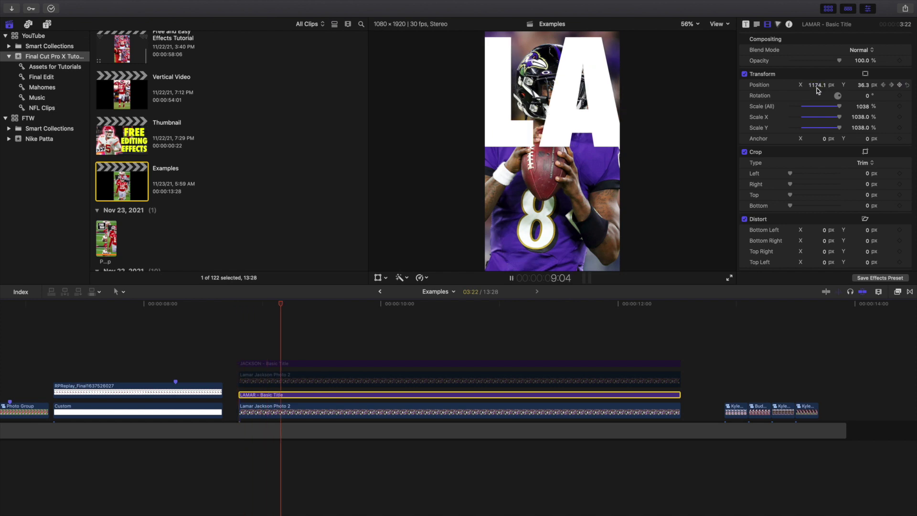
pyautogui.press('space')
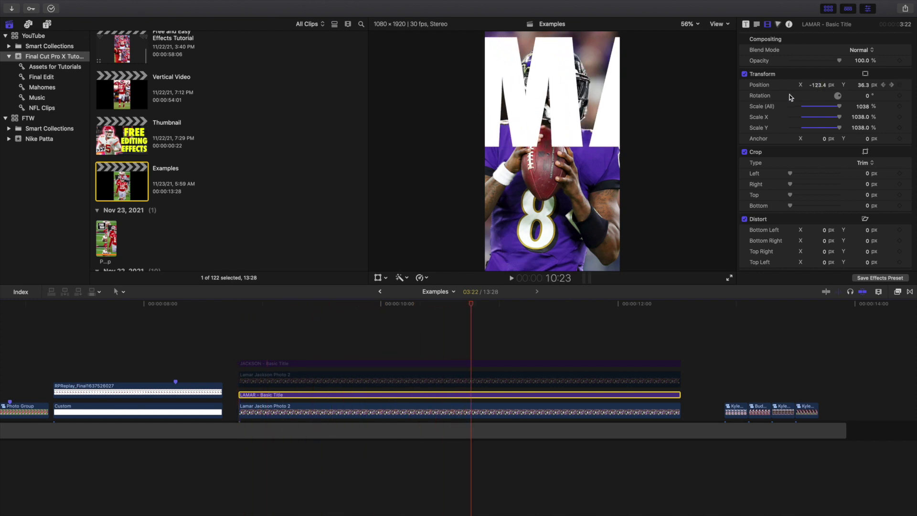
# Step: Set the LAMAR title's blend mode to Stencil Alpha and play the result from near its start
pyautogui.click(863, 51)
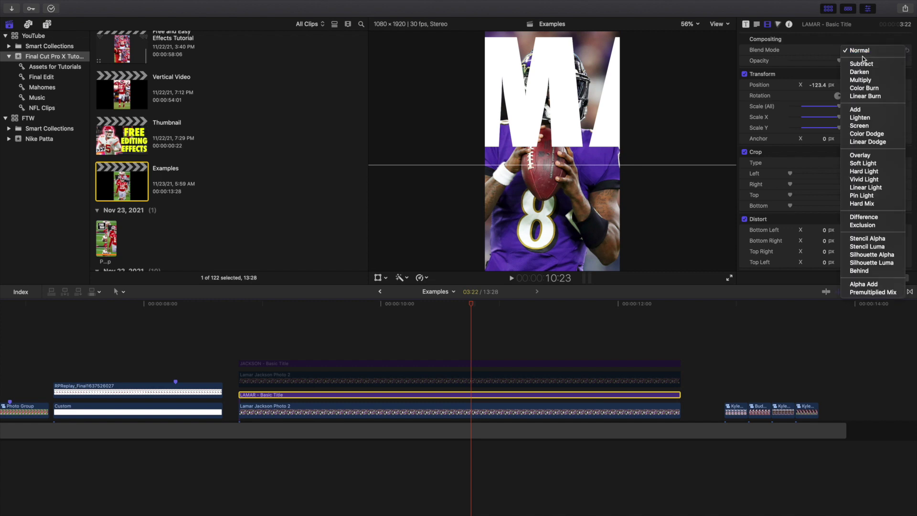
pyautogui.click(864, 239)
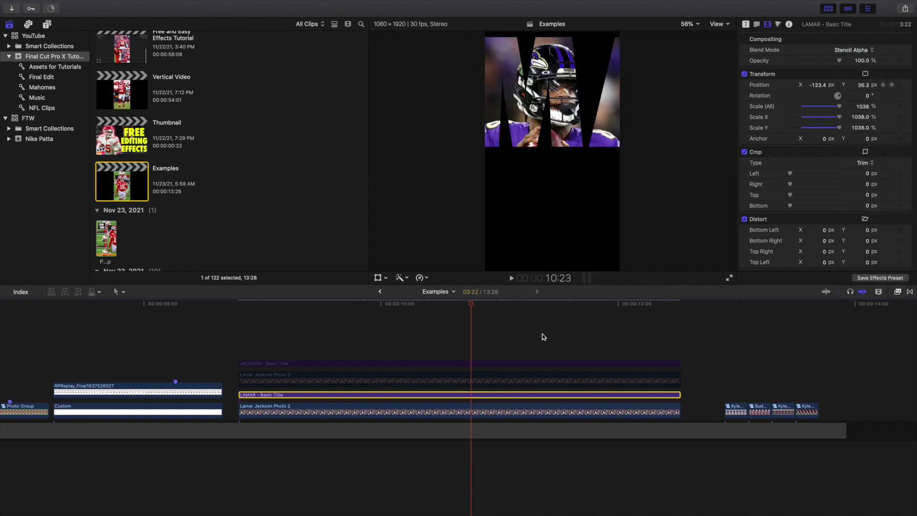
pyautogui.click(244, 351)
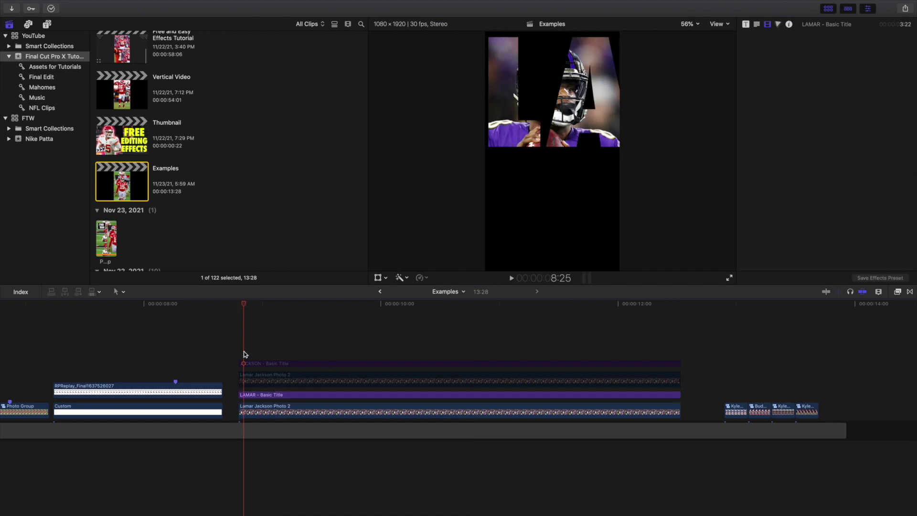
pyautogui.press('space')
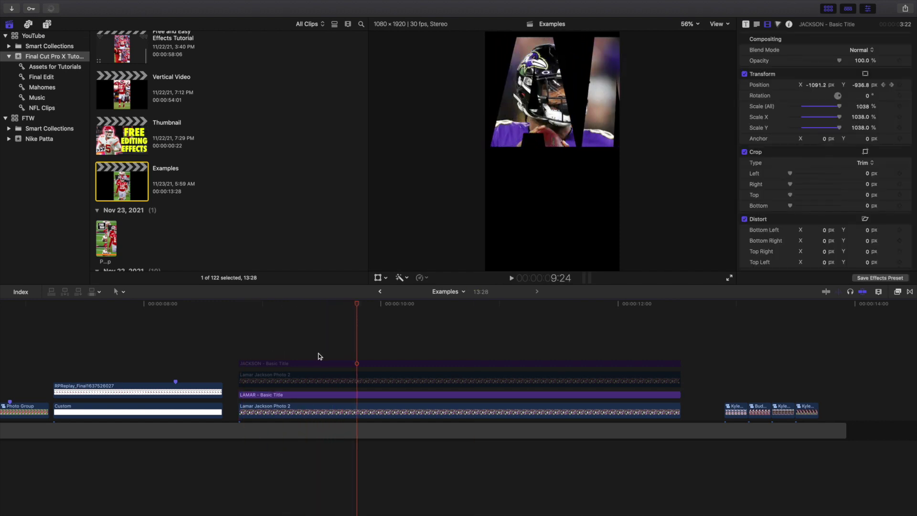
pyautogui.press('space')
# Step: Re-enable the JACKSON title and the upper Lamar Jackson Photo 2 clip
pyautogui.moveTo(334, 352); pyautogui.dragTo(360, 380)
pyautogui.press('v')
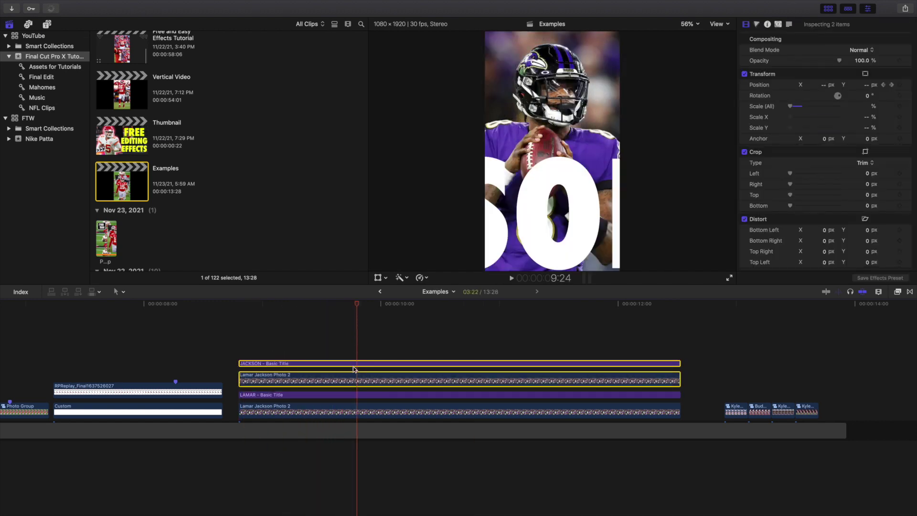
pyautogui.click(356, 350)
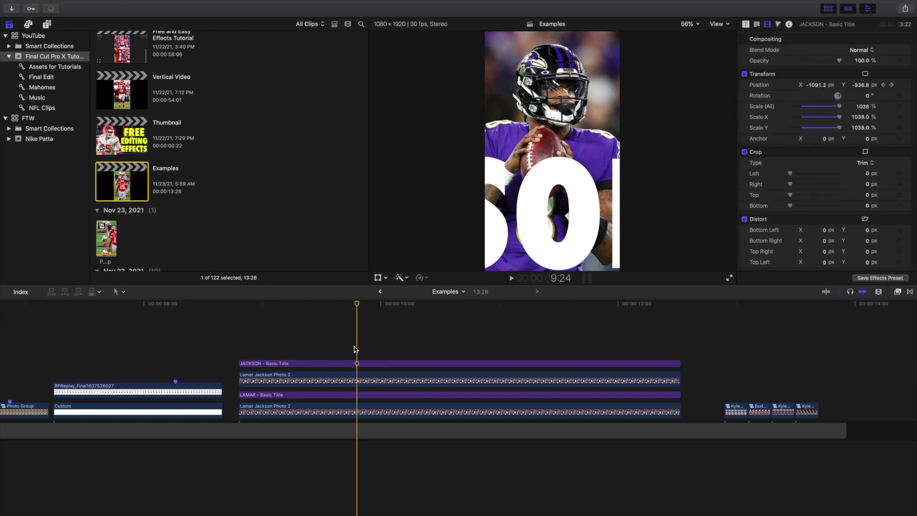
# Step: Set the JACKSON title's blend mode to Stencil Alpha
pyautogui.click(357, 364)
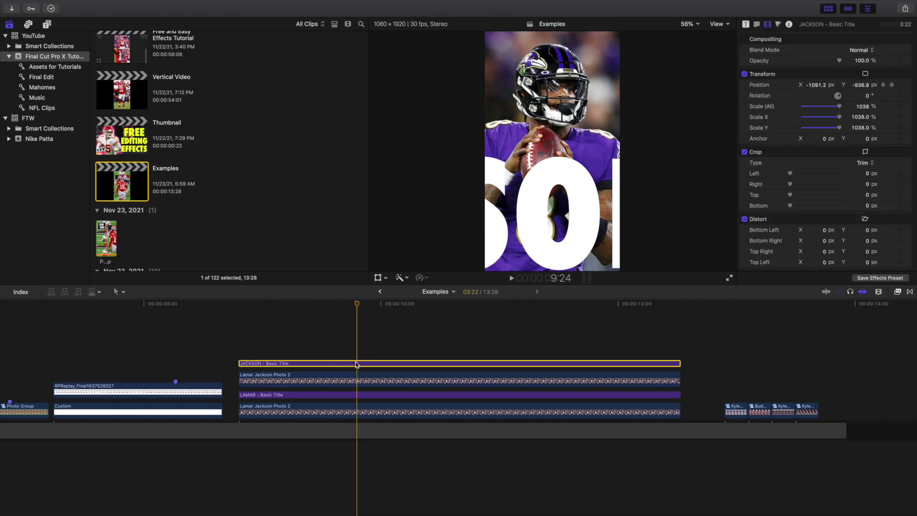
pyautogui.click(859, 50)
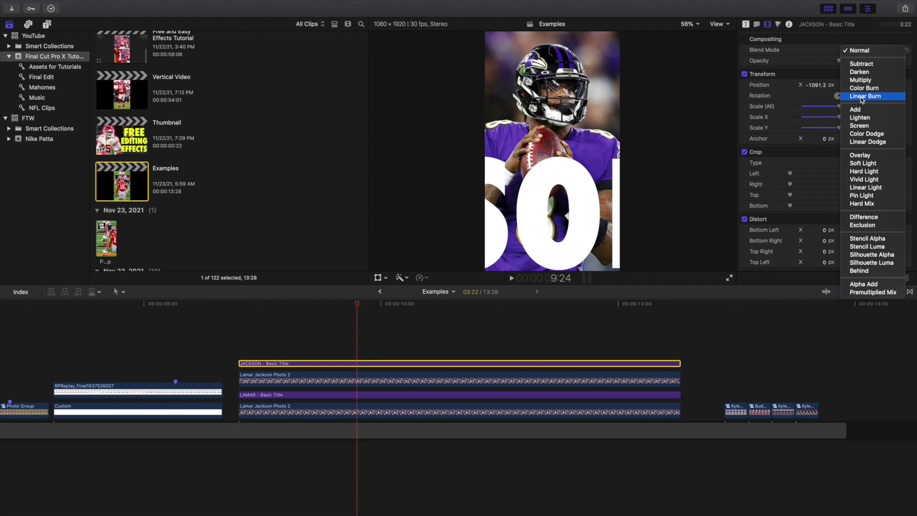
pyautogui.click(854, 238)
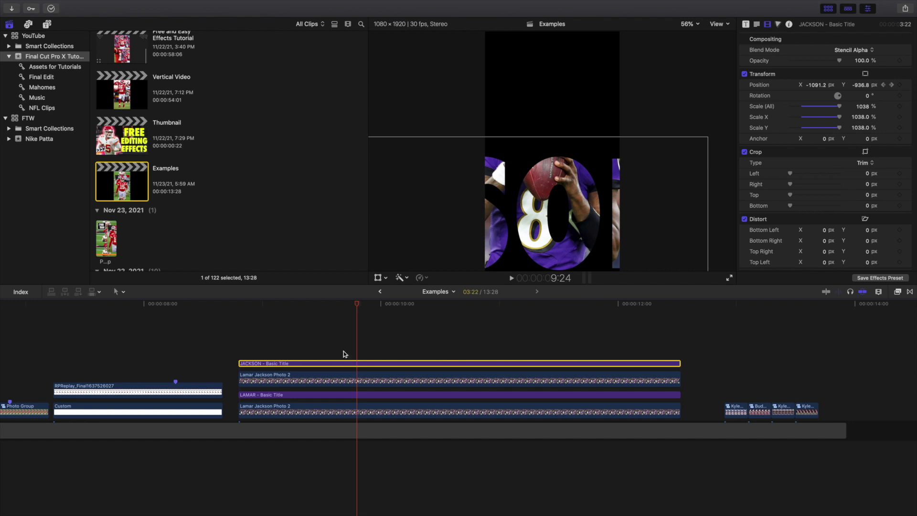
# Step: Combine the JACKSON title and the upper Lamar Jackson Photo 2 into a compound clip named Text, and play the effect from its start
pyautogui.moveTo(344, 353); pyautogui.dragTo(373, 377)
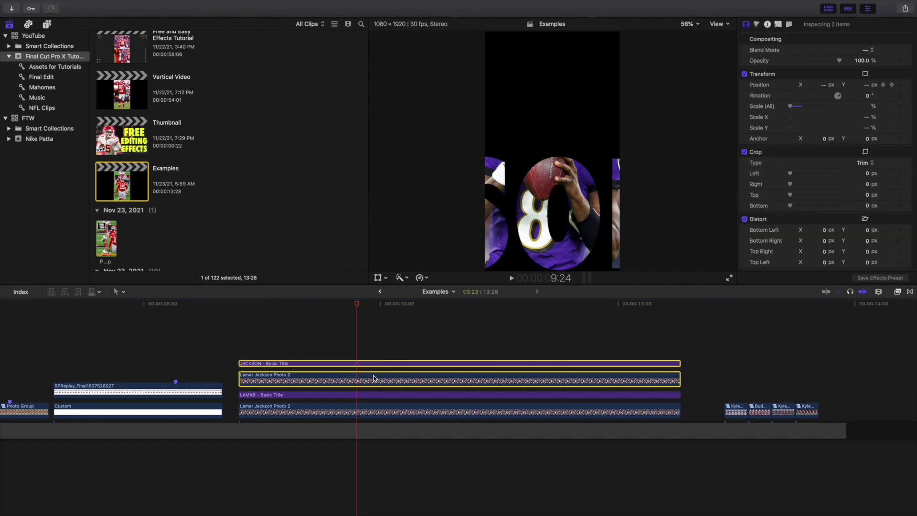
pyautogui.hotkey('alt', 'g')
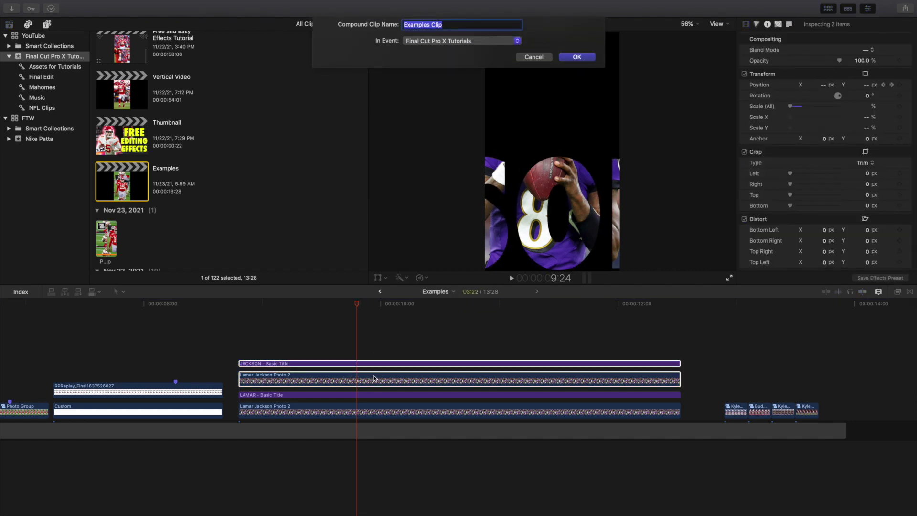
pyautogui.write('Text')
pyautogui.press('Return')
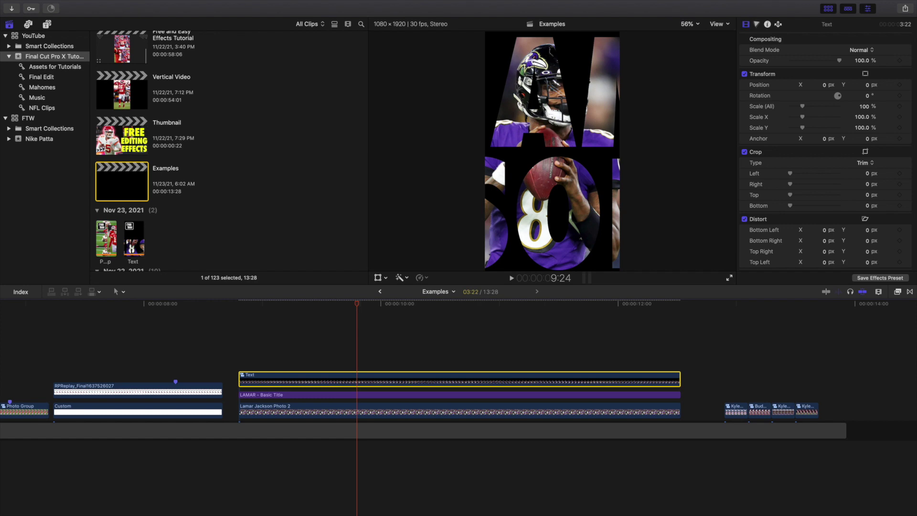
pyautogui.click(241, 361)
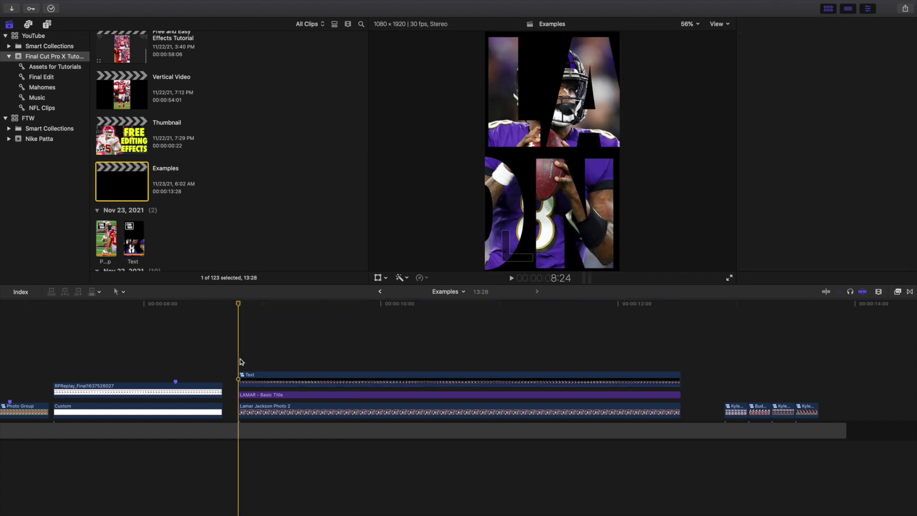
pyautogui.press('space')
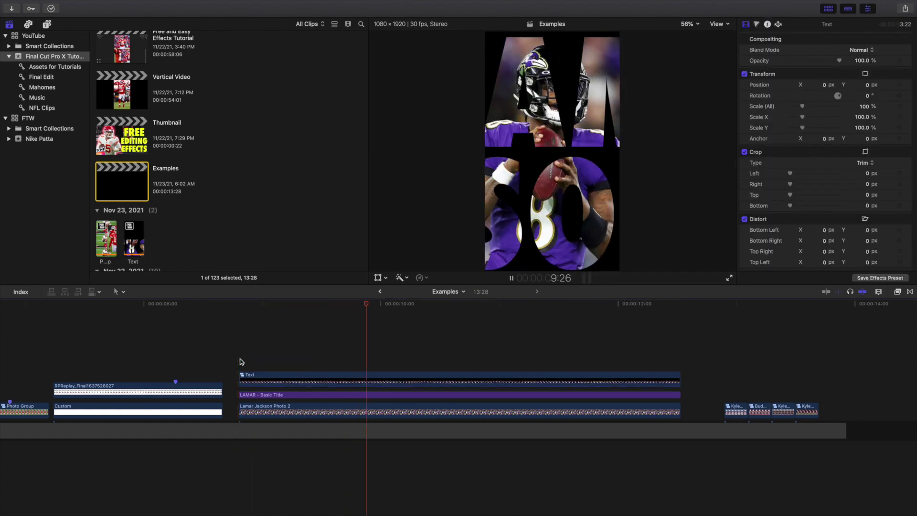
pyautogui.press('space')
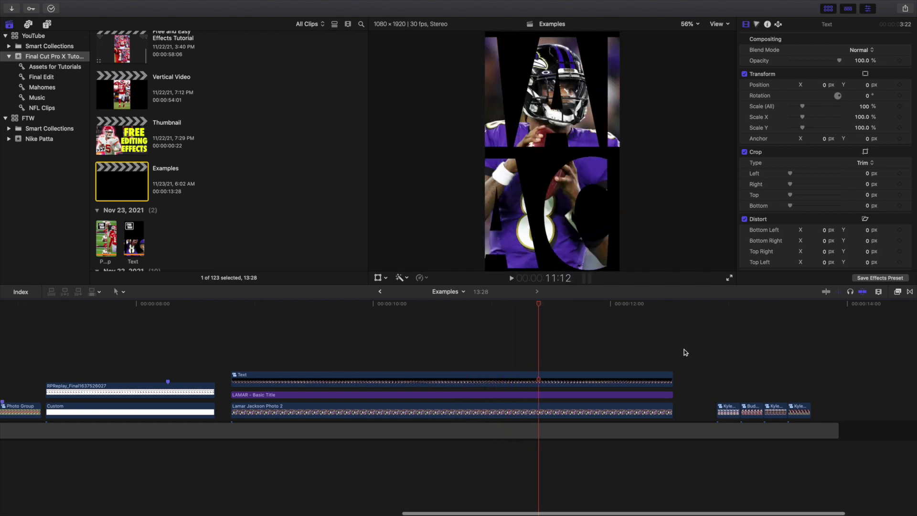
# Step: Set the Kyler Murray 1 clip's overall scale to 220% and add a scale keyframe at its start
pyautogui.hscroll(5, 684, 349)
pyautogui.click(626, 358)
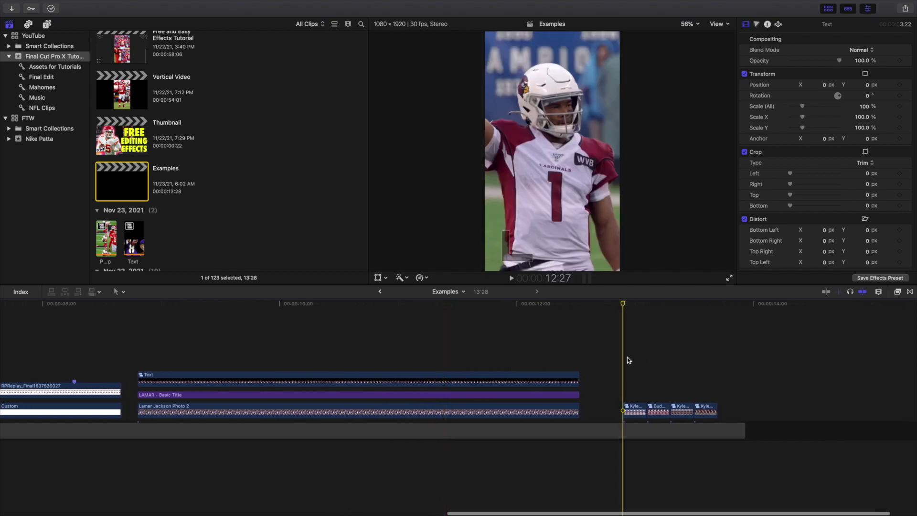
pyautogui.press('super+equal')
pyautogui.press('super+equal')
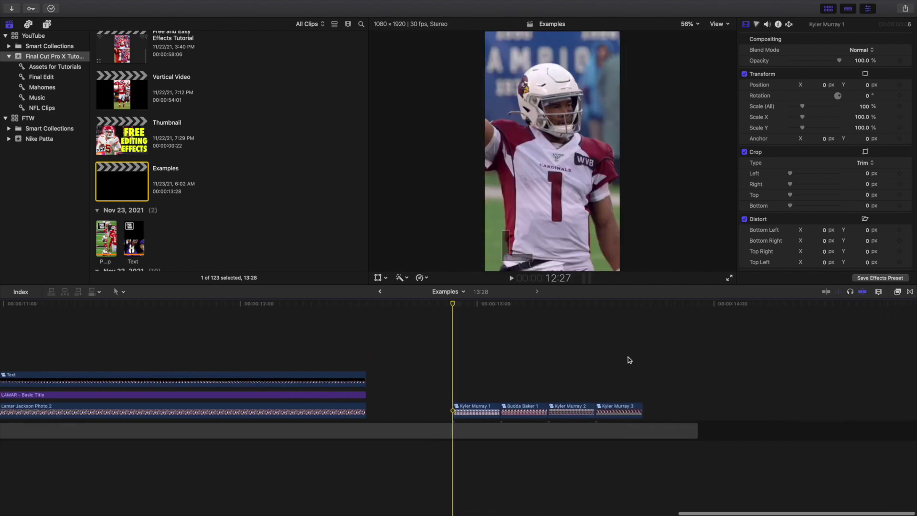
pyautogui.click(478, 411)
pyautogui.click(864, 107)
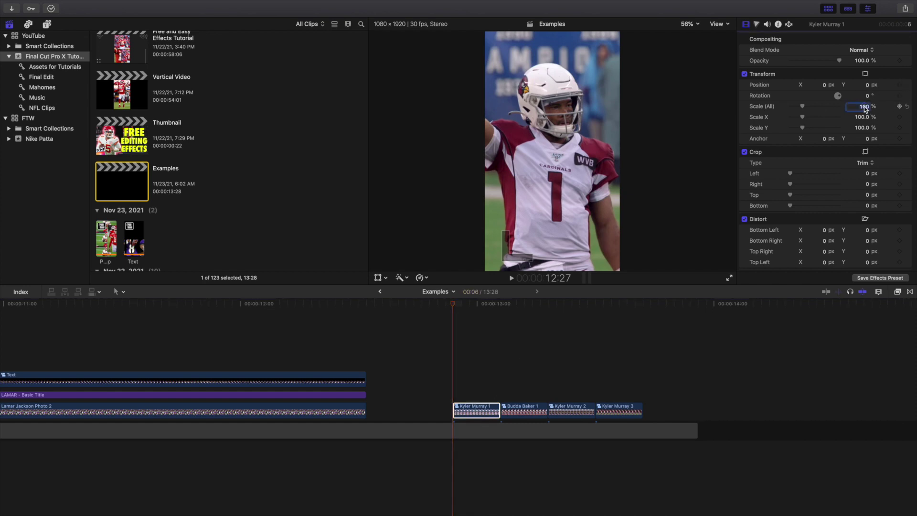
pyautogui.write('220')
pyautogui.press('Return')
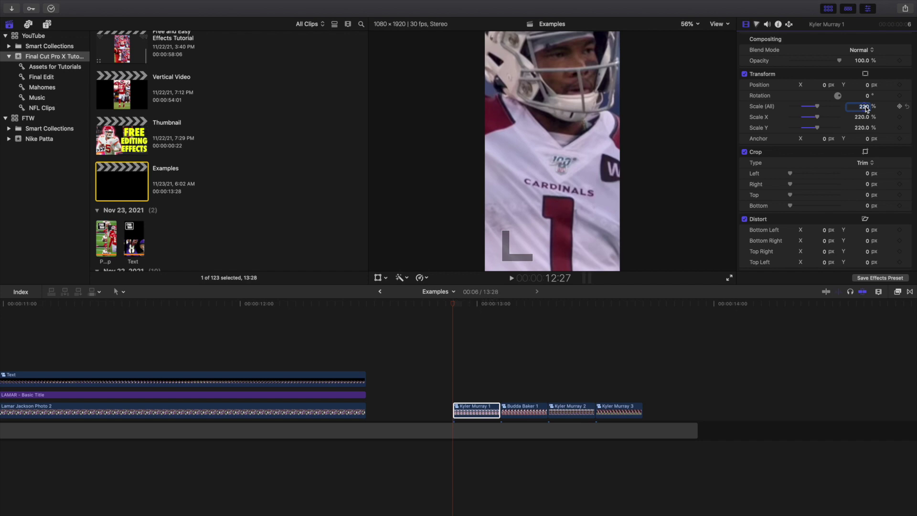
pyautogui.click(899, 106)
# Step: Set Kyler Murray 1's overall scale to 100% at the end of the clip and play the zoom from the clip's start
pyautogui.click(499, 389)
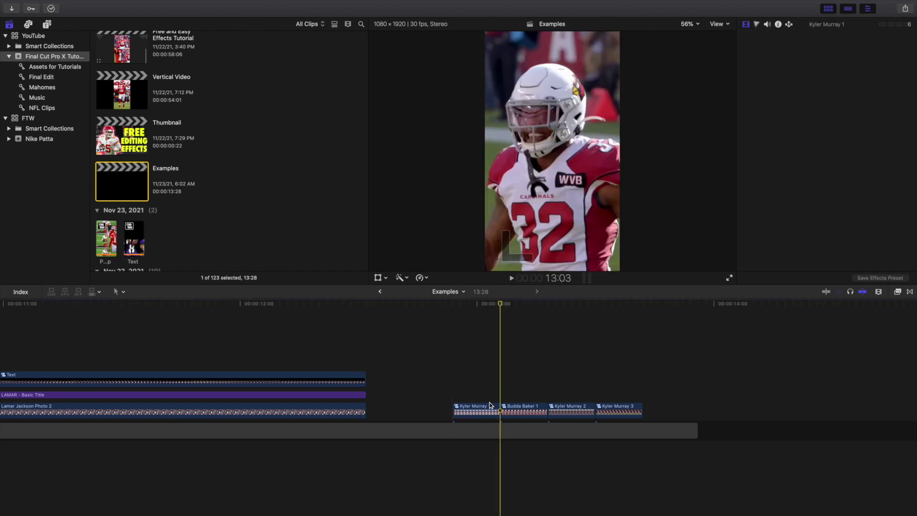
pyautogui.click(489, 409)
pyautogui.click(863, 106)
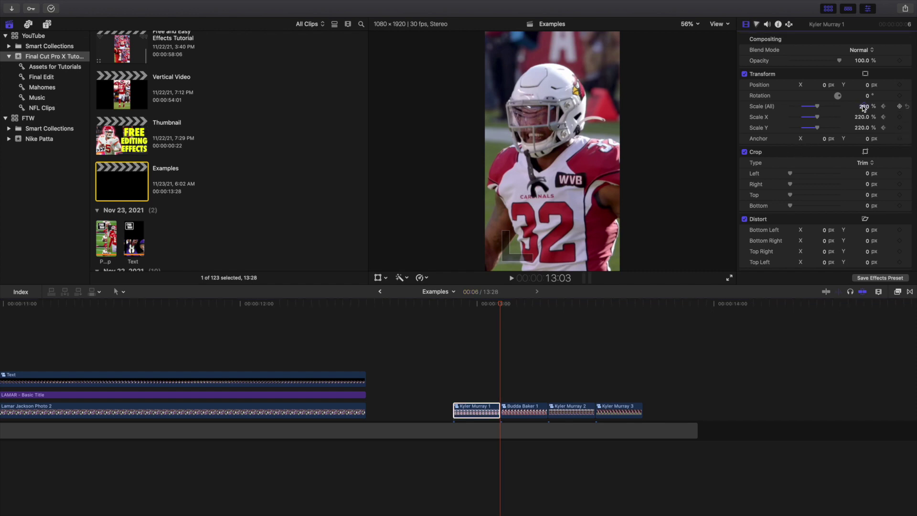
pyautogui.write('100')
pyautogui.press('Return')
pyautogui.click(454, 365)
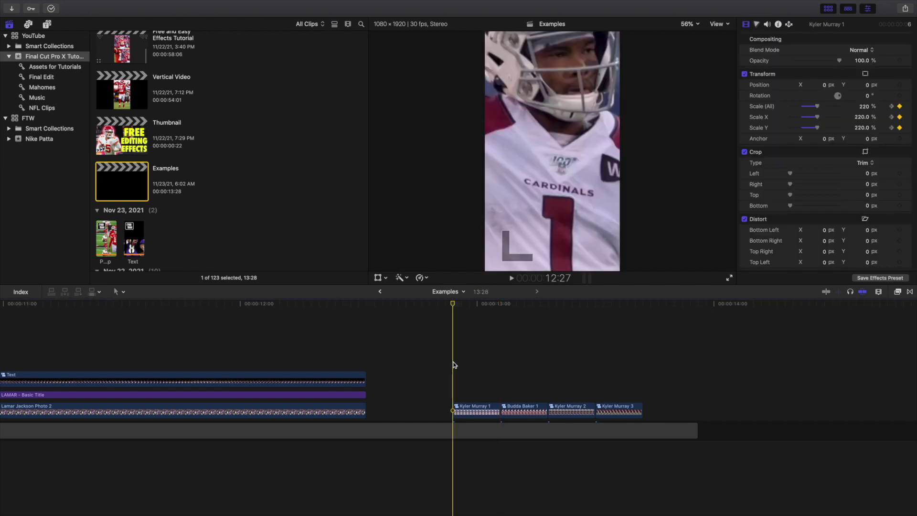
pyautogui.press('space')
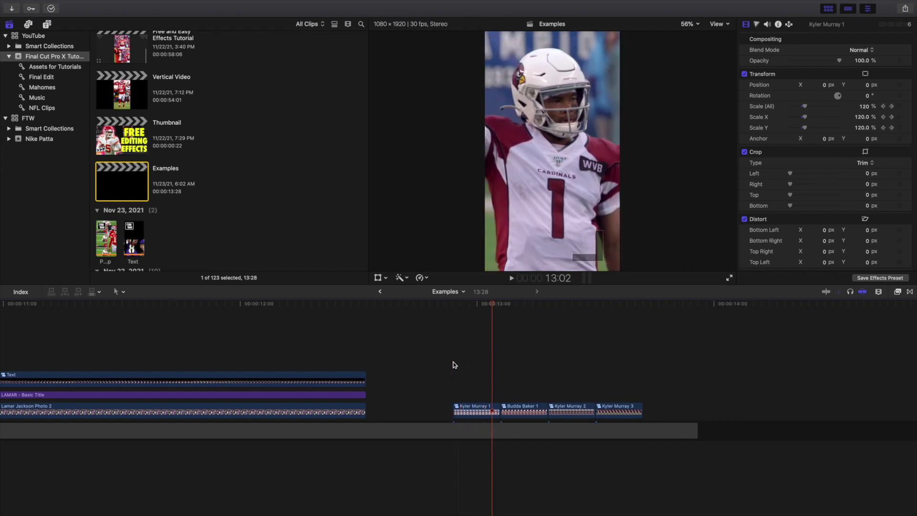
# Step: Copy Kyler Murray 1's Scale attribute onto Budda Baker 1, Kyler Murray 2 and Kyler Murray 3 with Stretch to Fit keyframe timing, and play the sequence
pyautogui.click(448, 381)
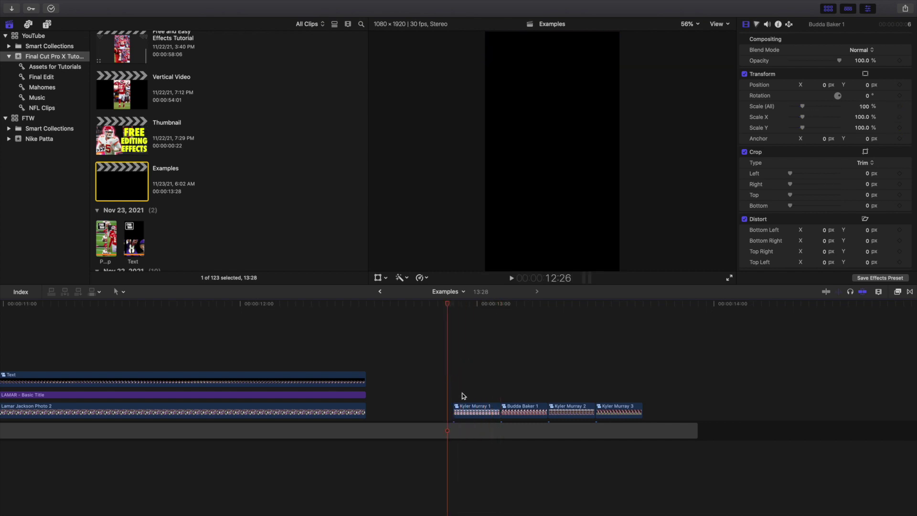
pyautogui.click(460, 406)
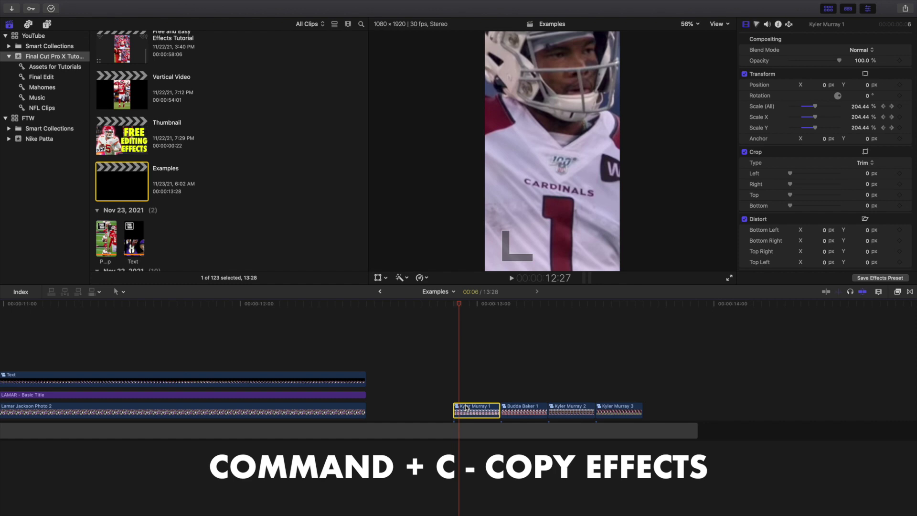
pyautogui.moveTo(518, 401); pyautogui.dragTo(617, 411)
pyautogui.press('super+shift+v')
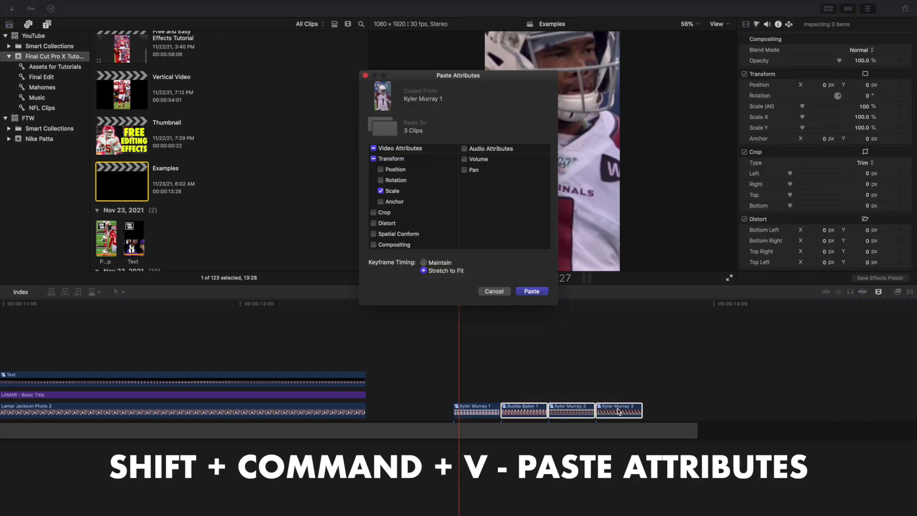
pyautogui.press('Return')
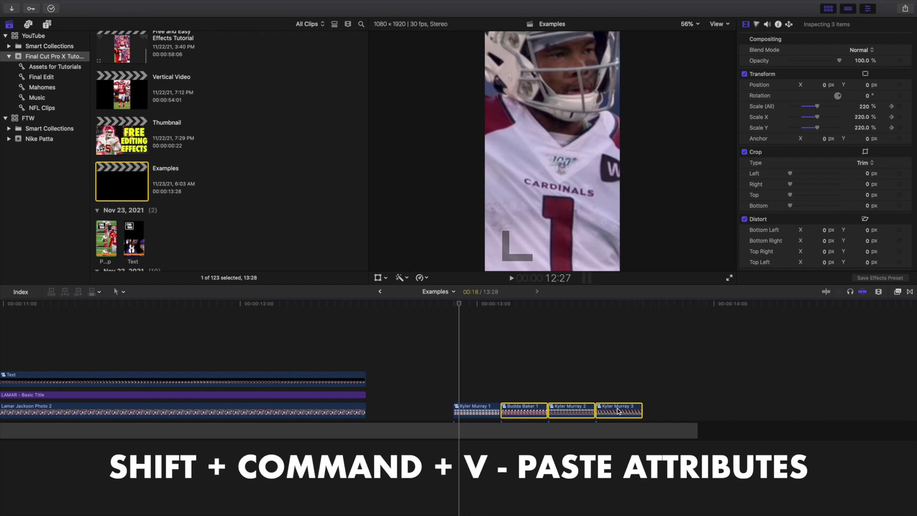
pyautogui.click(453, 391)
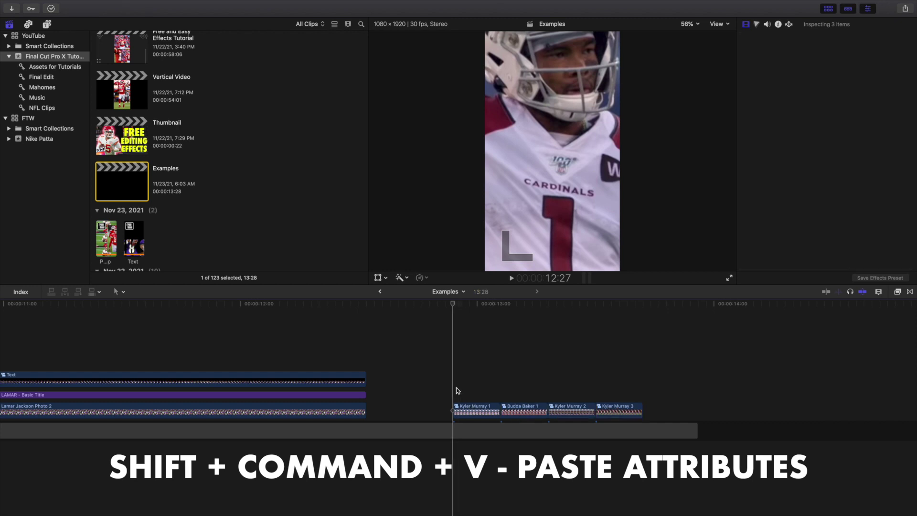
pyautogui.press('space')
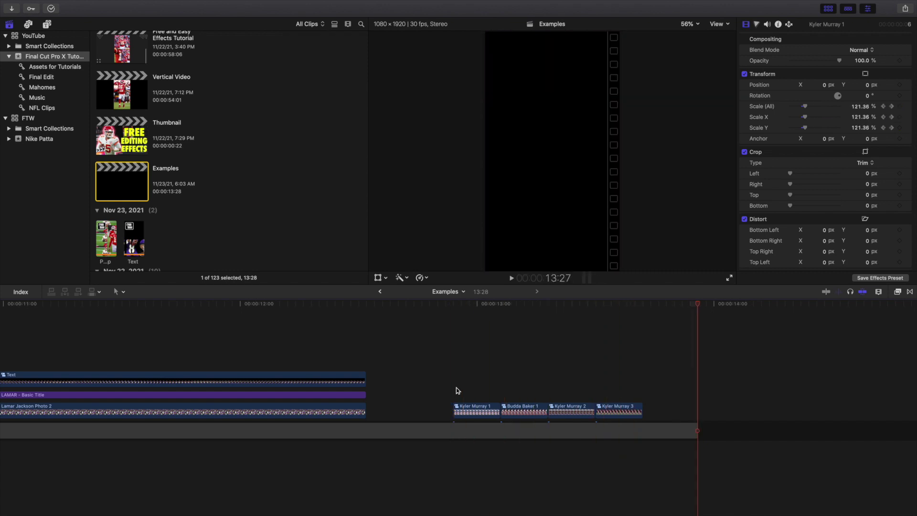
# Step: Open the Vertical Video project and play it through, restarting playback from the beginning, to review the finished effects
pyautogui.hotkey('shift', 'z')
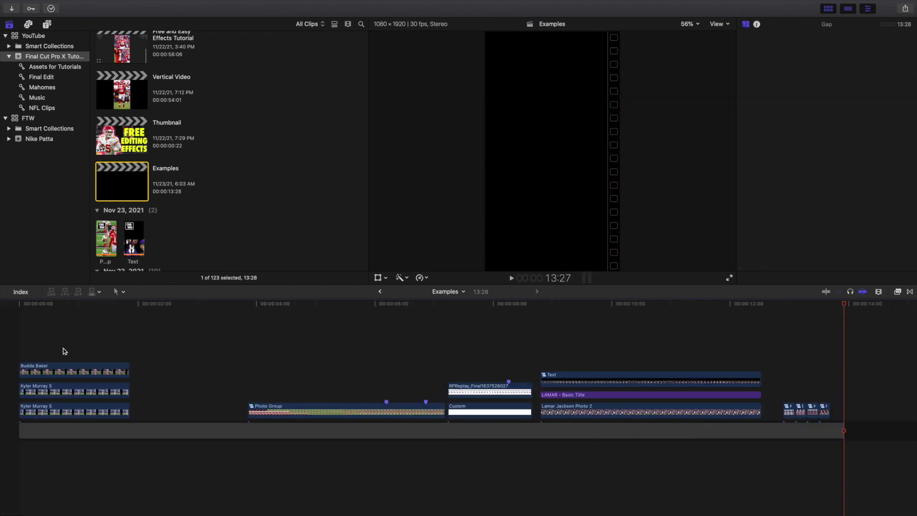
pyautogui.doubleClick(128, 92)
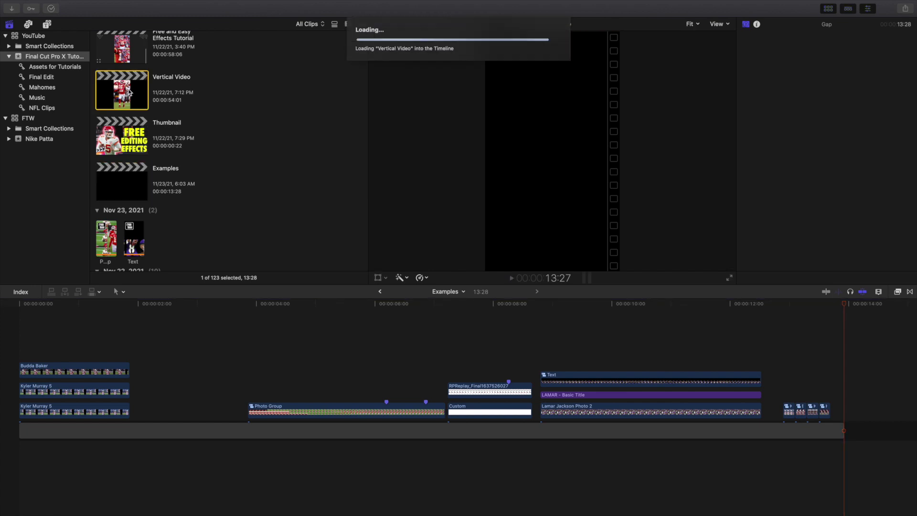
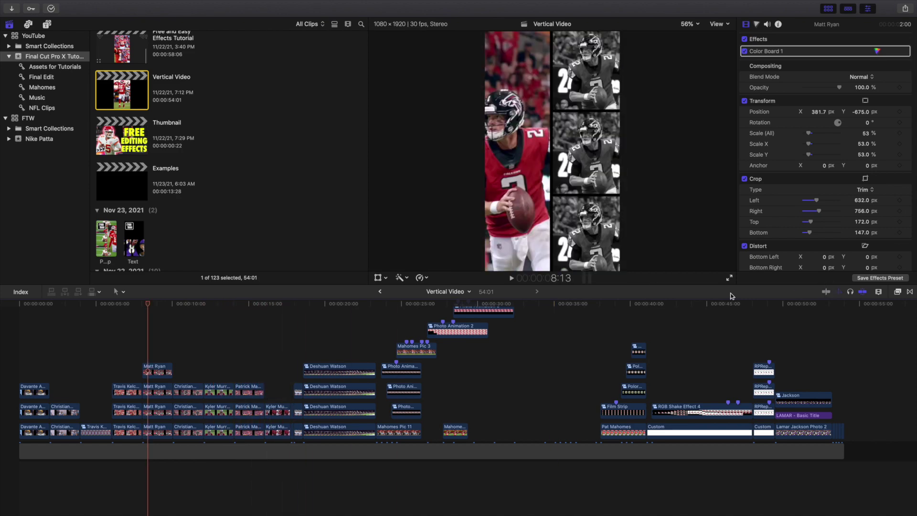
pyautogui.press('space')
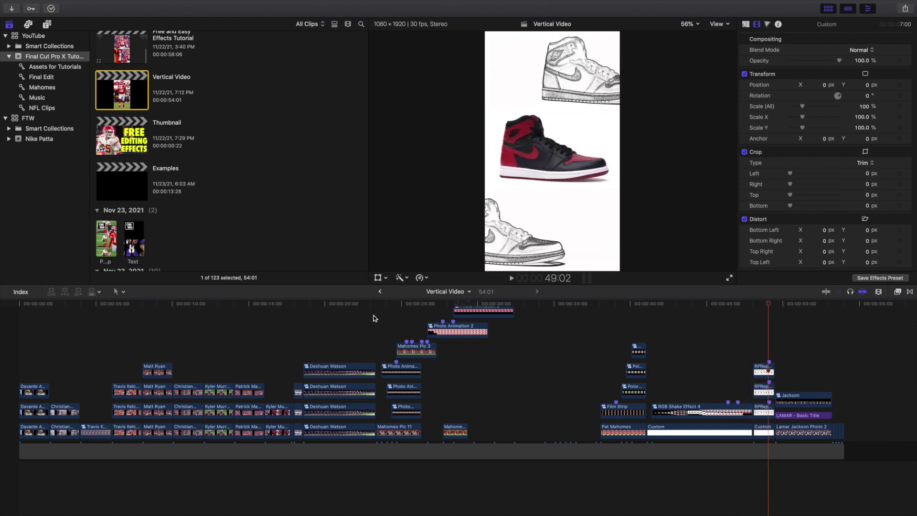
pyautogui.press('space')
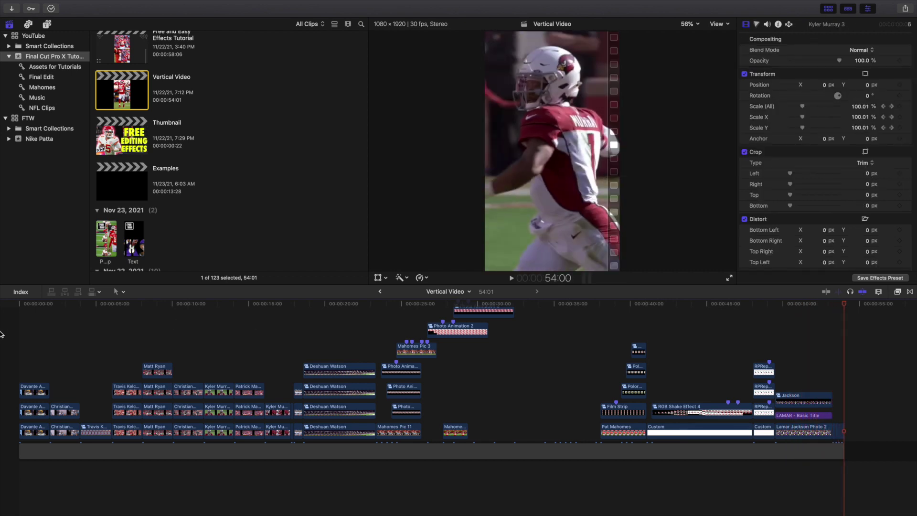
pyautogui.press('Home')
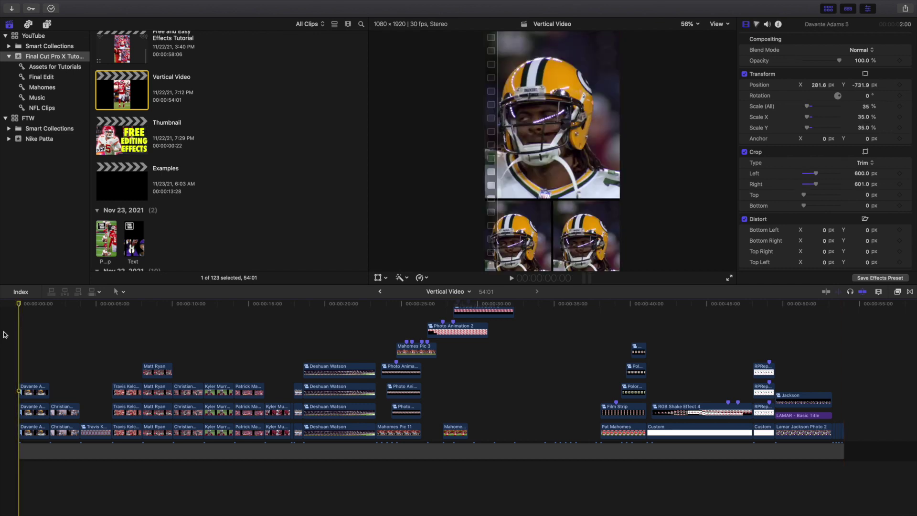
pyautogui.press('space')
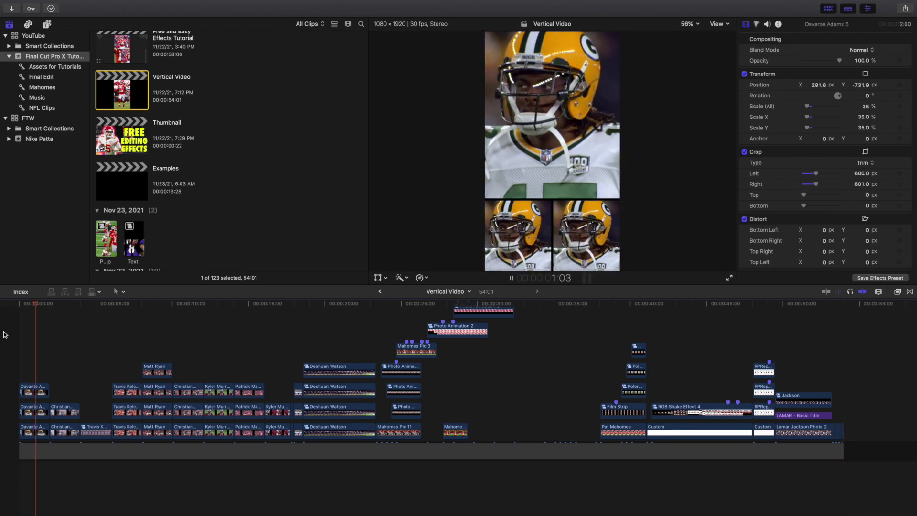